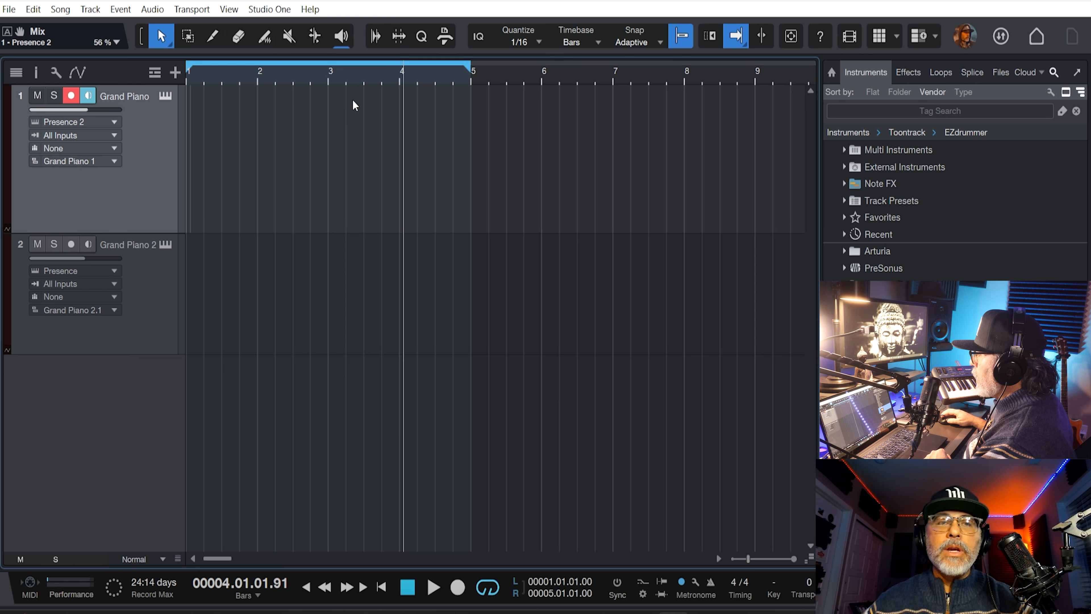
Show the chord track and add three consecutive one-bar chords spanning bar 1 to the start of bar 4.
{"action": "left_click", "coordinate": [154, 72]}
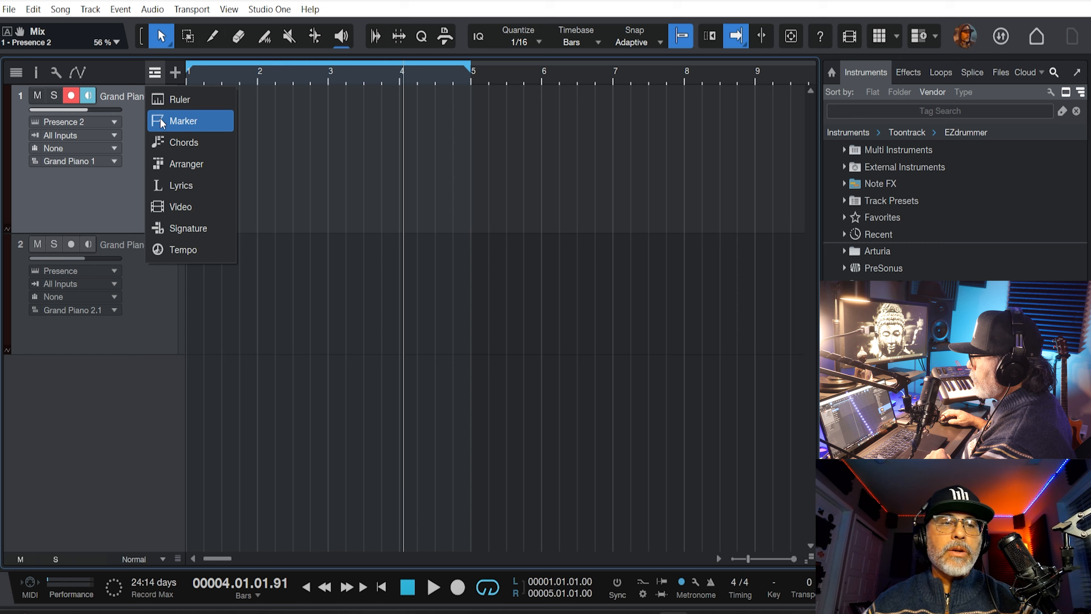
{"action": "left_click", "coordinate": [168, 142]}
{"action": "double_click", "coordinate": [218, 96]}
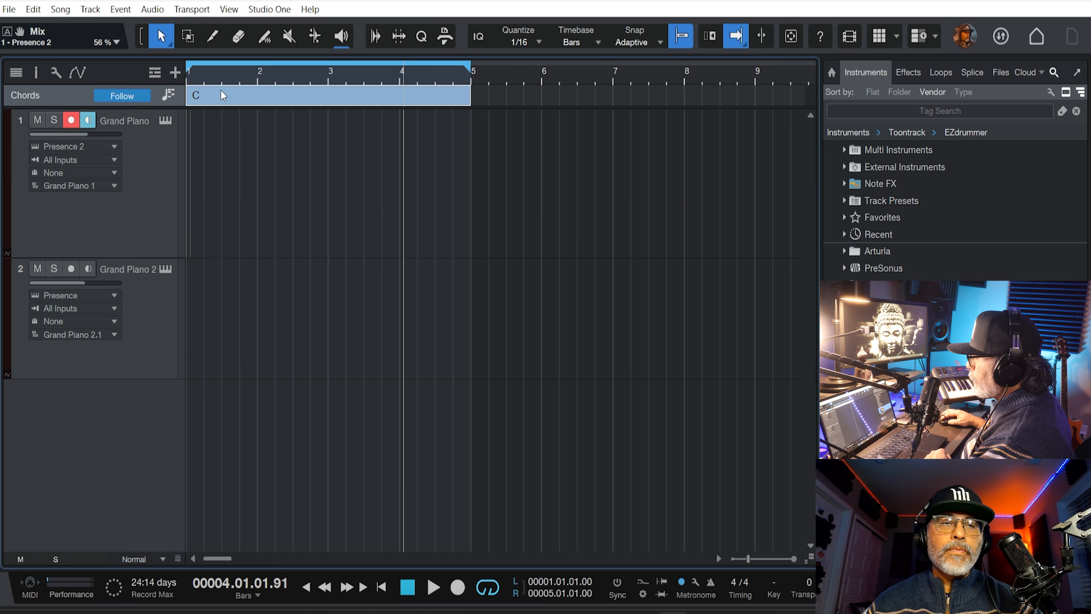
{"action": "left_click_drag", "start_coordinate": [469, 97], "coordinate": [262, 105]}
{"action": "double_click", "coordinate": [281, 97]}
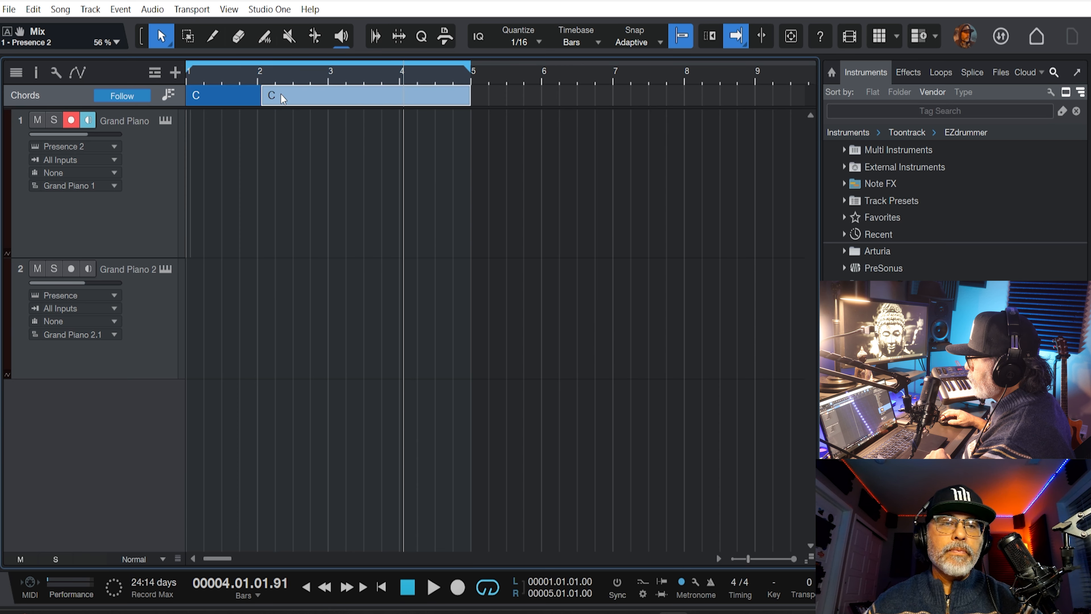
{"action": "left_click_drag", "start_coordinate": [461, 96], "coordinate": [333, 103]}
{"action": "double_click", "coordinate": [348, 97]}
{"action": "left_click_drag", "start_coordinate": [470, 97], "coordinate": [404, 112]}
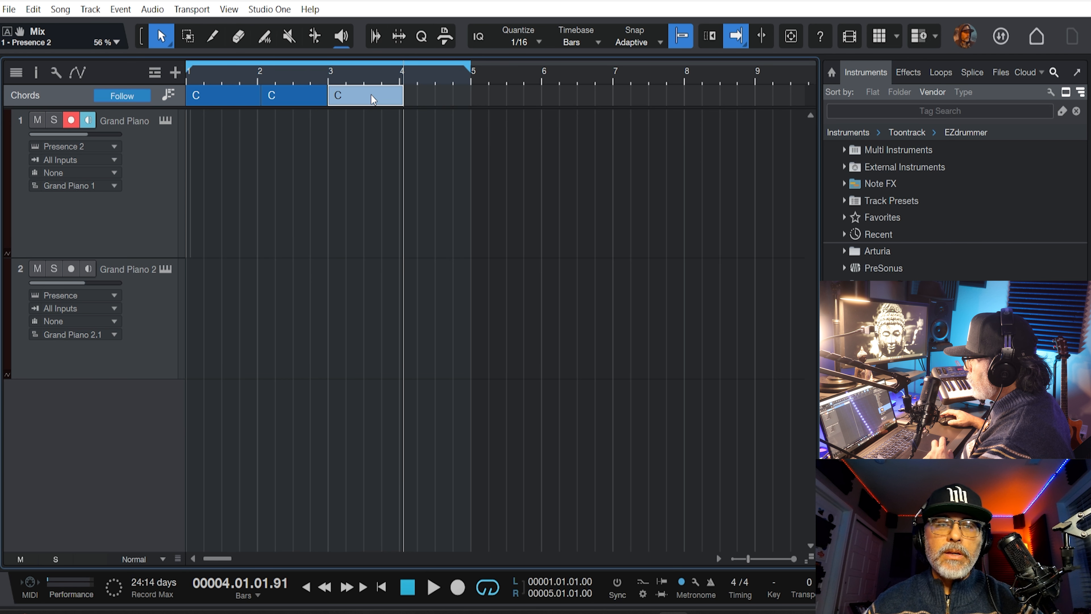
Change the first chord on the chord track to Cmaj7.
{"action": "left_click", "coordinate": [225, 102]}
{"action": "double_click", "coordinate": [225, 101]}
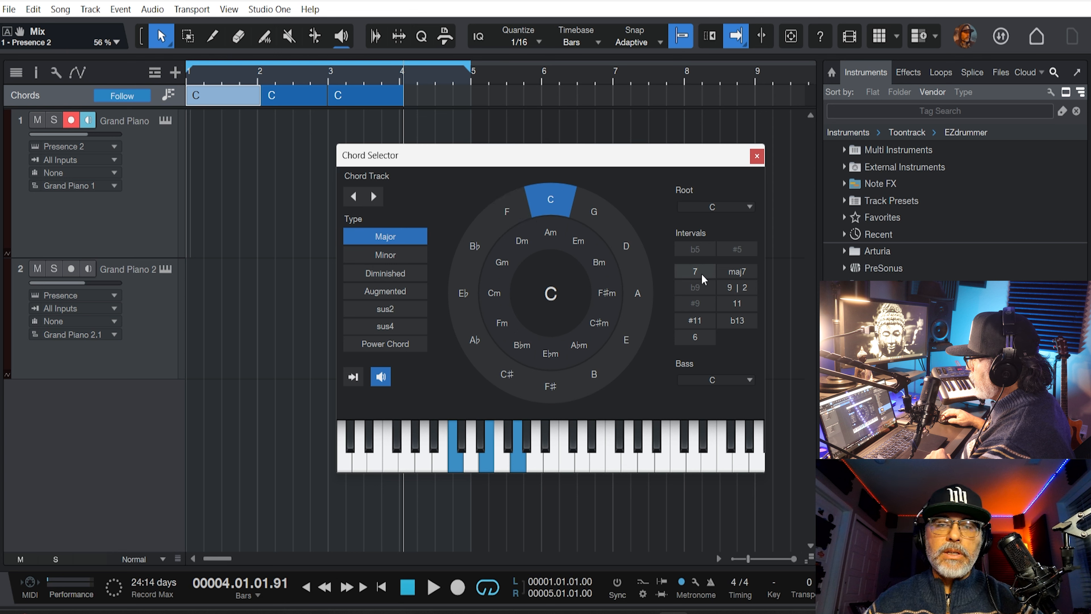
{"action": "left_click", "coordinate": [733, 272]}
Change the second chord, at bar 2, to Dm7.
{"action": "left_click", "coordinate": [300, 94]}
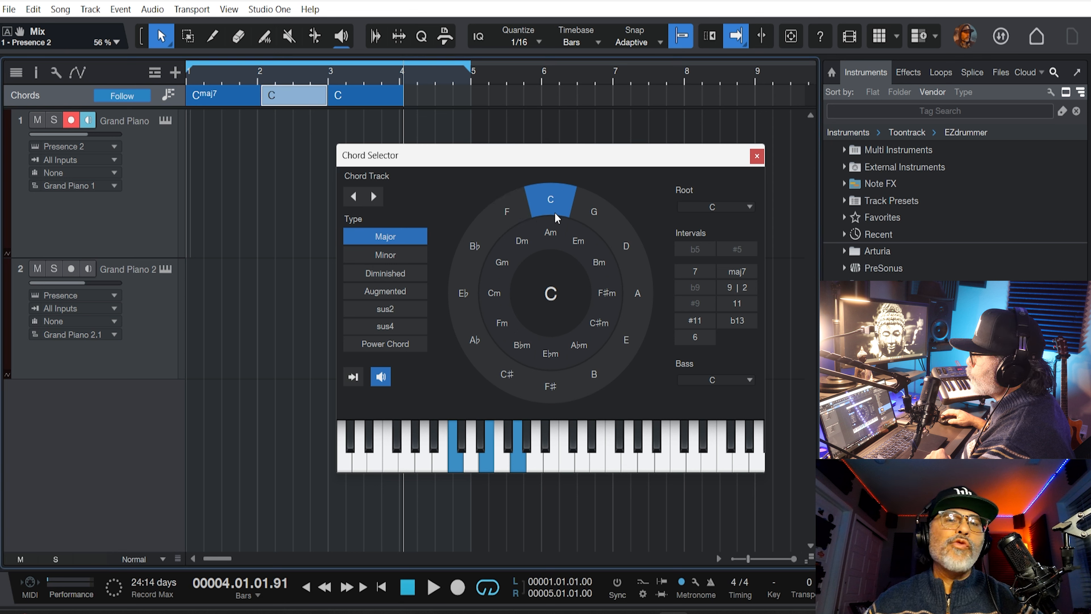
{"action": "left_click", "coordinate": [621, 247]}
{"action": "left_click", "coordinate": [404, 253]}
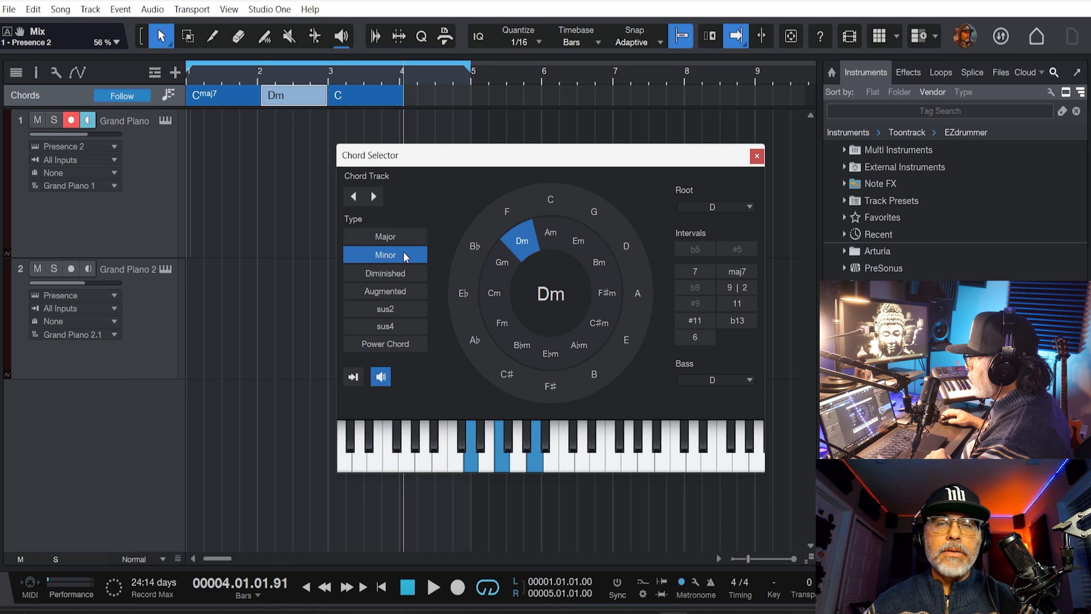
{"action": "left_click", "coordinate": [687, 272]}
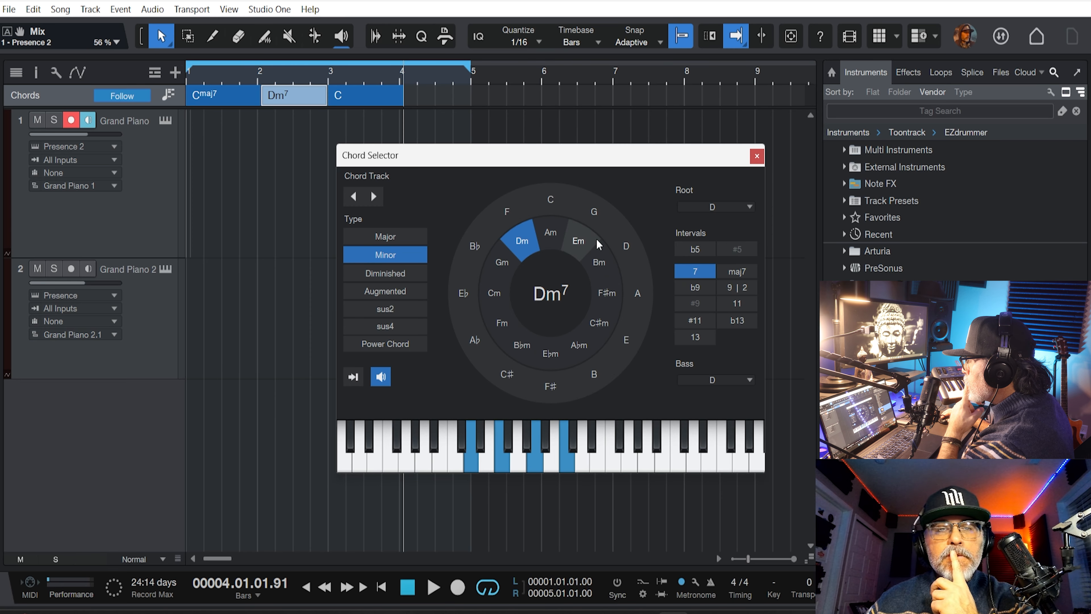
Change the third chord, at bar 3, to Em7.
{"action": "left_click", "coordinate": [361, 99]}
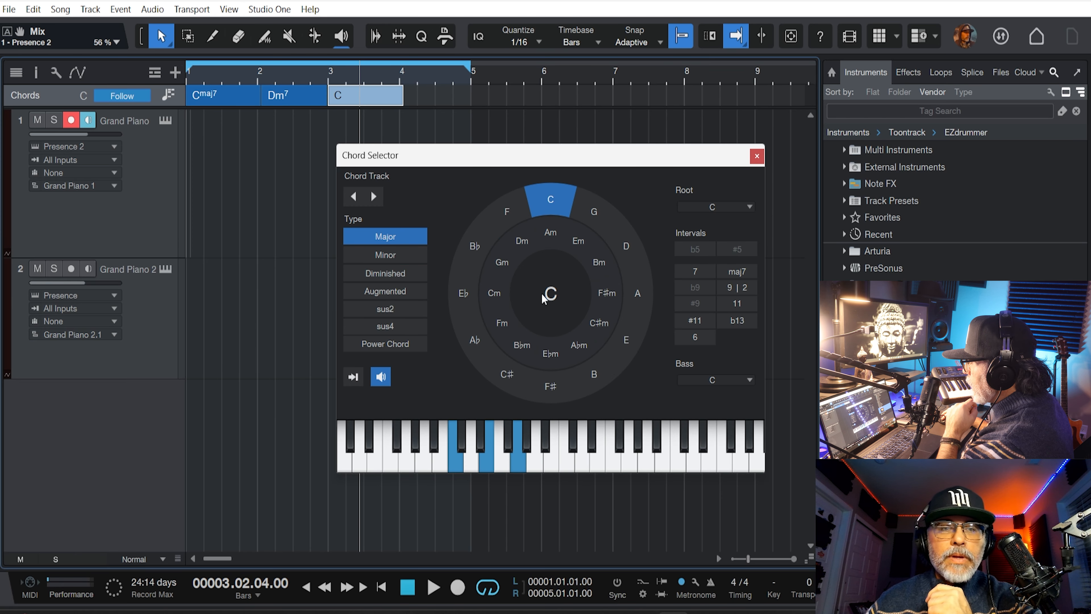
{"action": "left_click", "coordinate": [589, 245]}
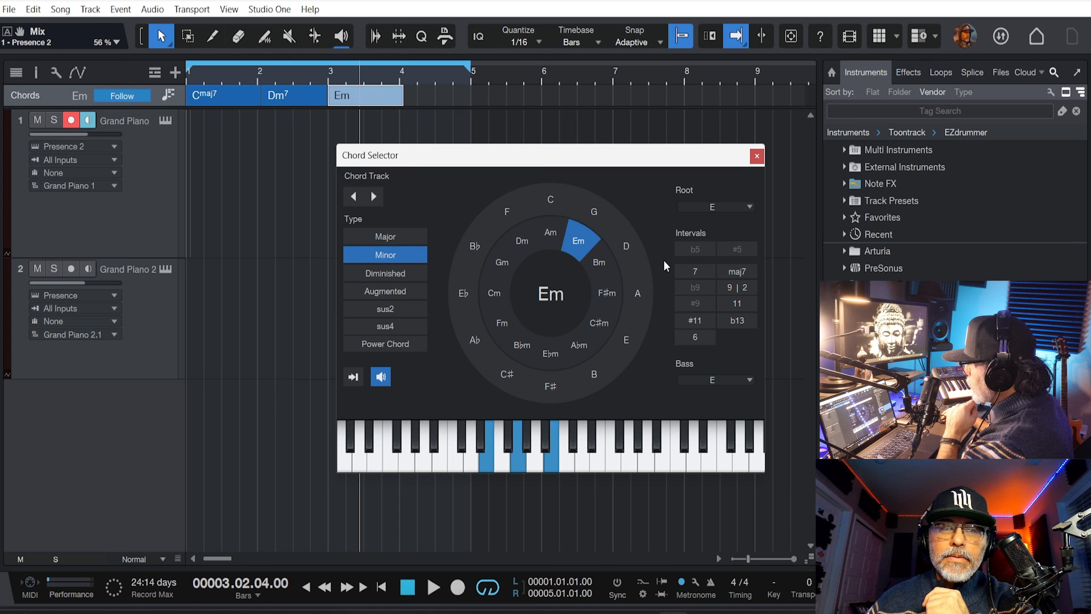
{"action": "left_click", "coordinate": [696, 272]}
Review the Cmaj7, Dm7 and Em7 chords in sequence and close the Chord Selector.
{"action": "left_click", "coordinate": [245, 105]}
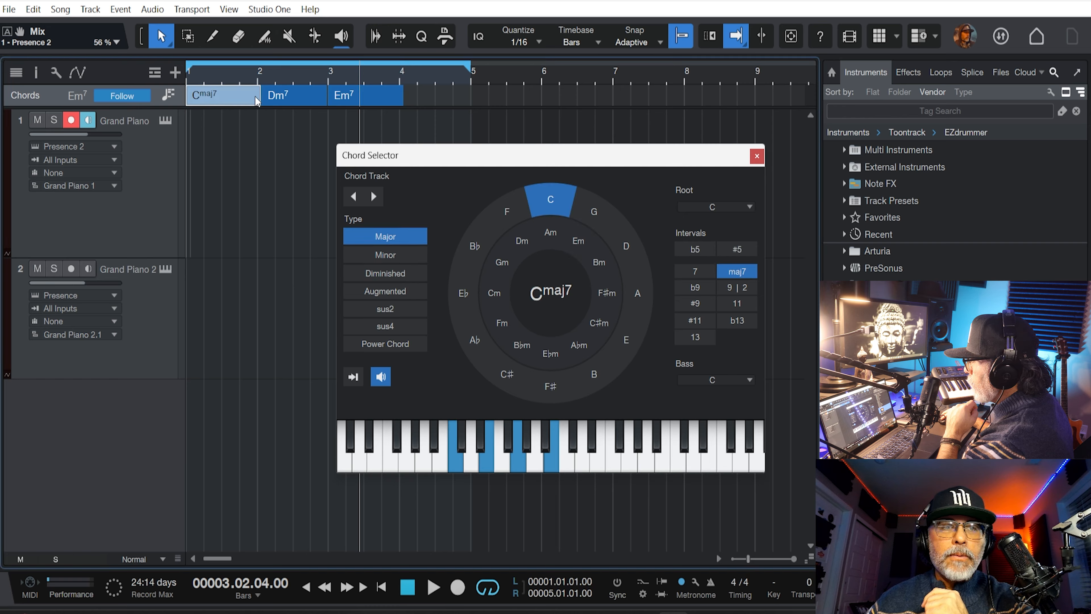
{"action": "left_click", "coordinate": [281, 100]}
{"action": "left_click", "coordinate": [359, 104]}
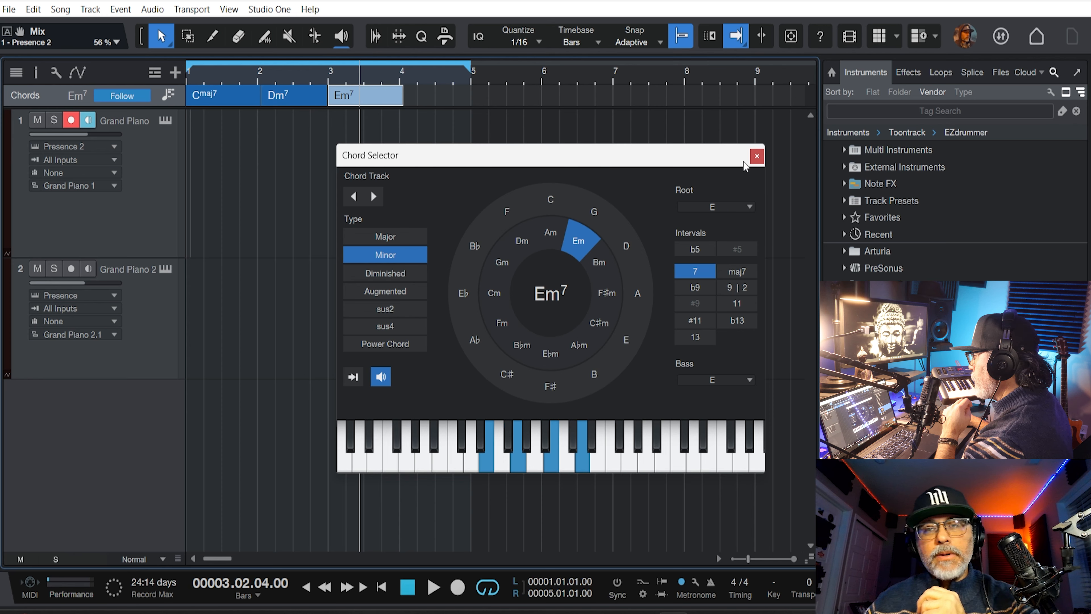
{"action": "left_click", "coordinate": [757, 156]}
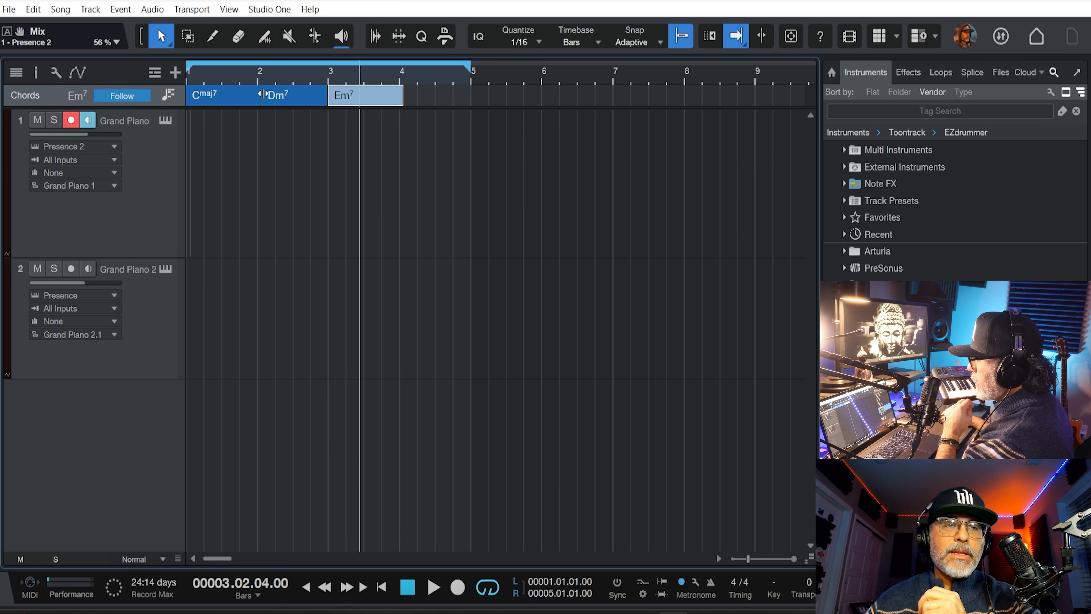
Extend the Em7 chord to bar 5 and place the chords on the first Grand Piano track as one merged part.
{"action": "left_click_drag", "start_coordinate": [403, 94], "coordinate": [474, 94]}
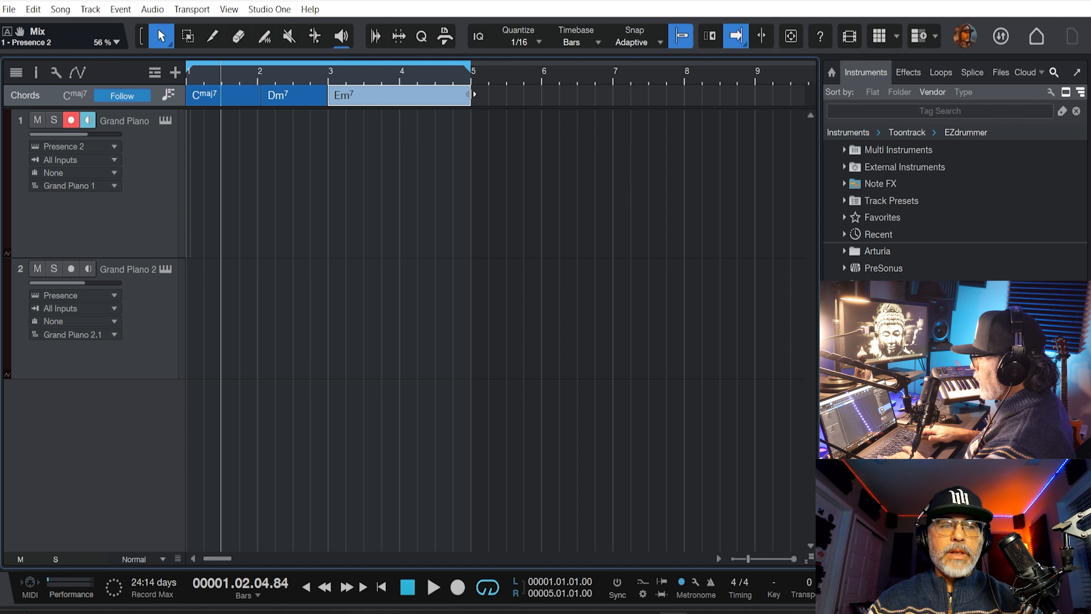
{"action": "key", "text": "comma"}
{"action": "left_click_drag", "start_coordinate": [208, 95], "coordinate": [204, 142]}
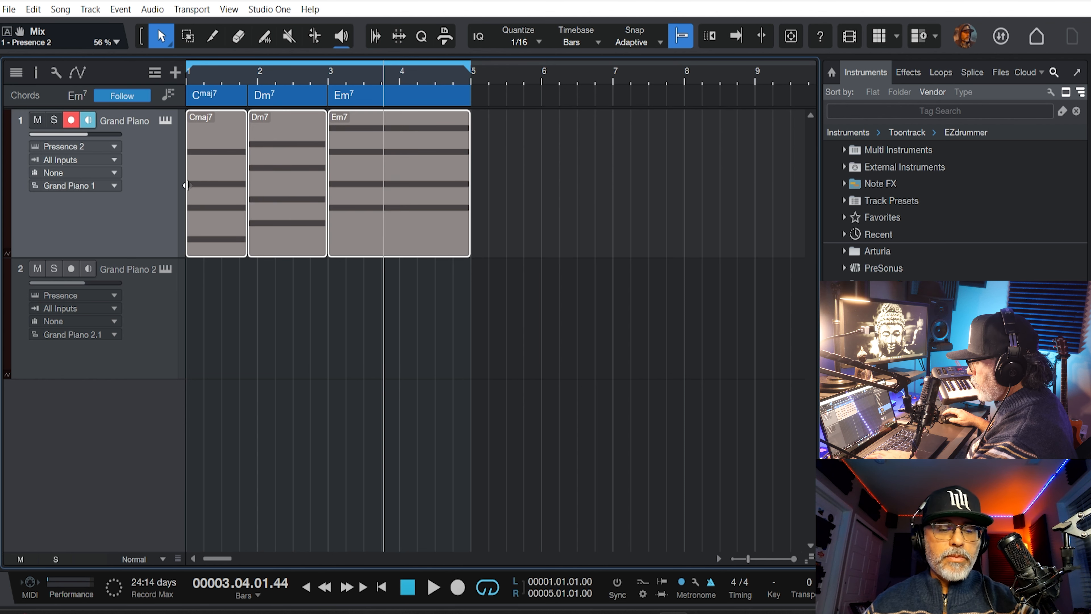
{"action": "key", "text": "g"}
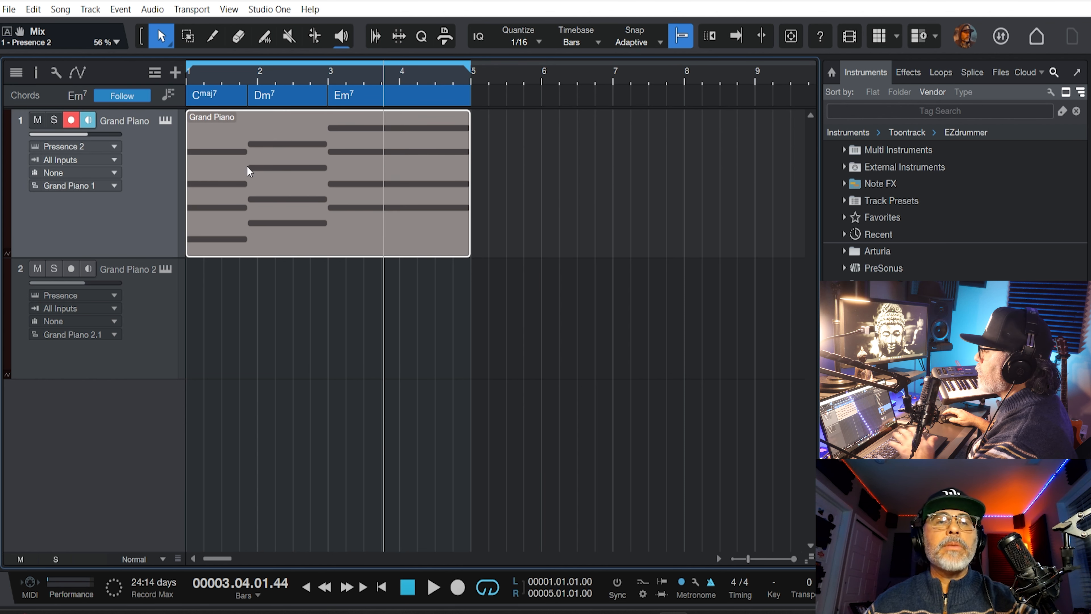
Open the Grand Piano part in the note editor and transpose all its notes down one octave.
{"action": "double_click", "coordinate": [252, 159]}
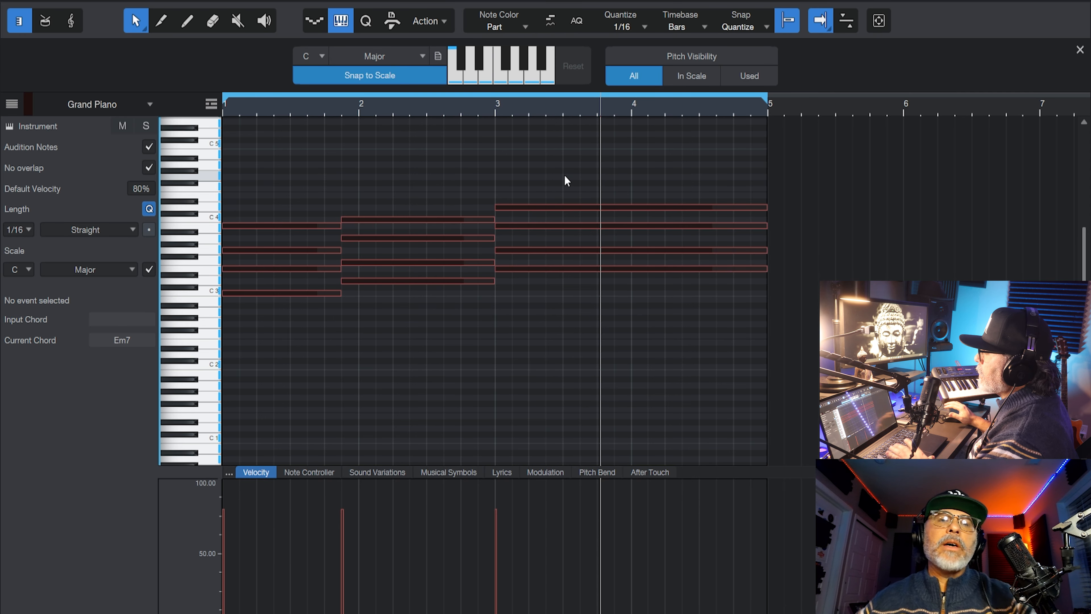
{"action": "key", "text": "space"}
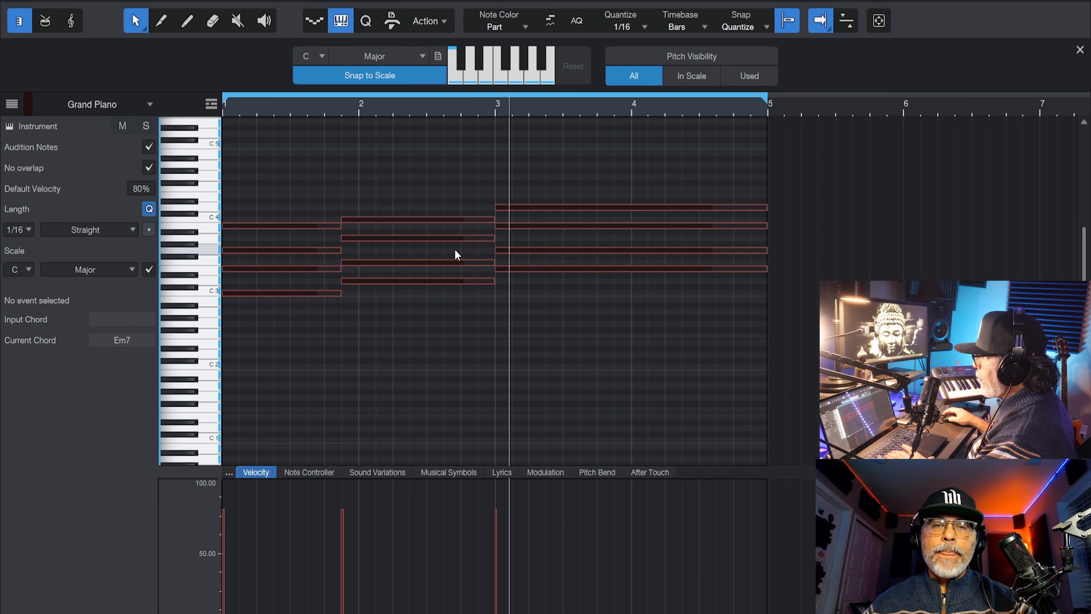
{"action": "left_click_drag", "start_coordinate": [615, 181], "coordinate": [298, 353]}
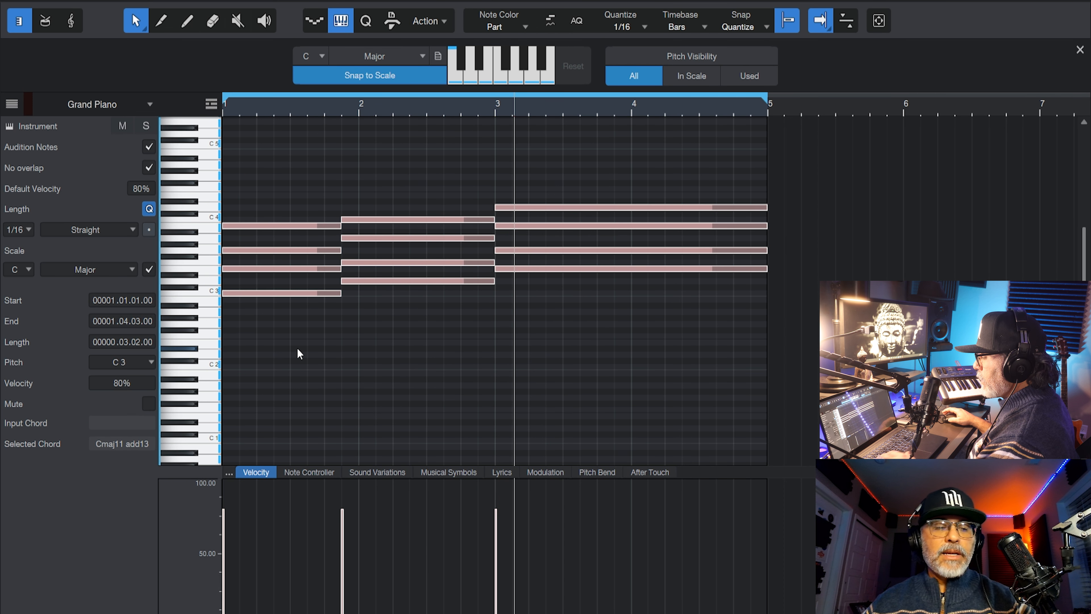
{"action": "key", "text": "shift+Down"}
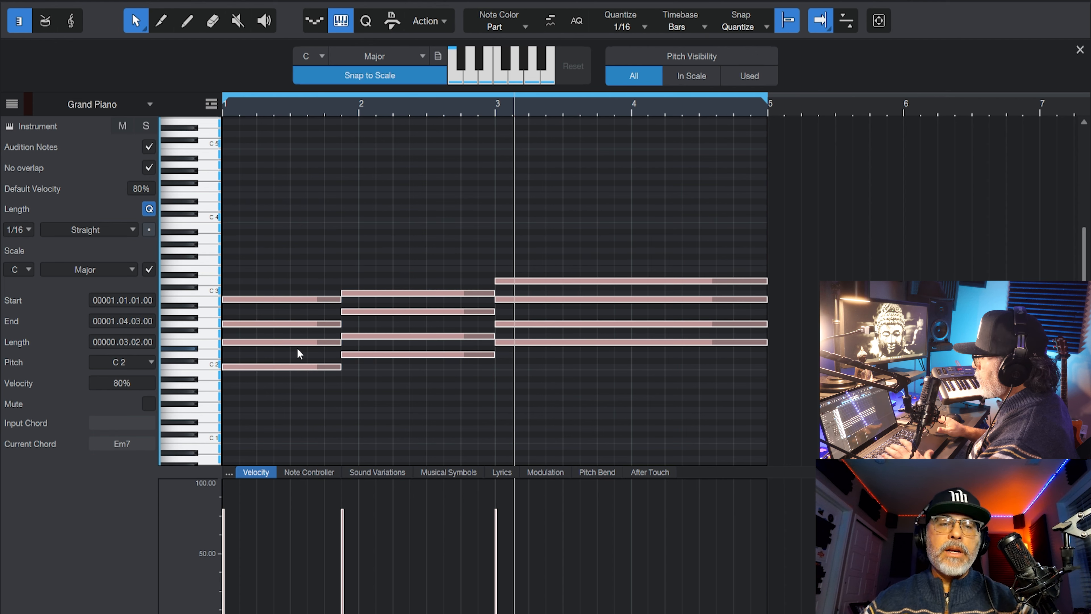
Play back the transposed chords and turn off snapping to the C Major scale.
{"action": "key", "text": "space"}
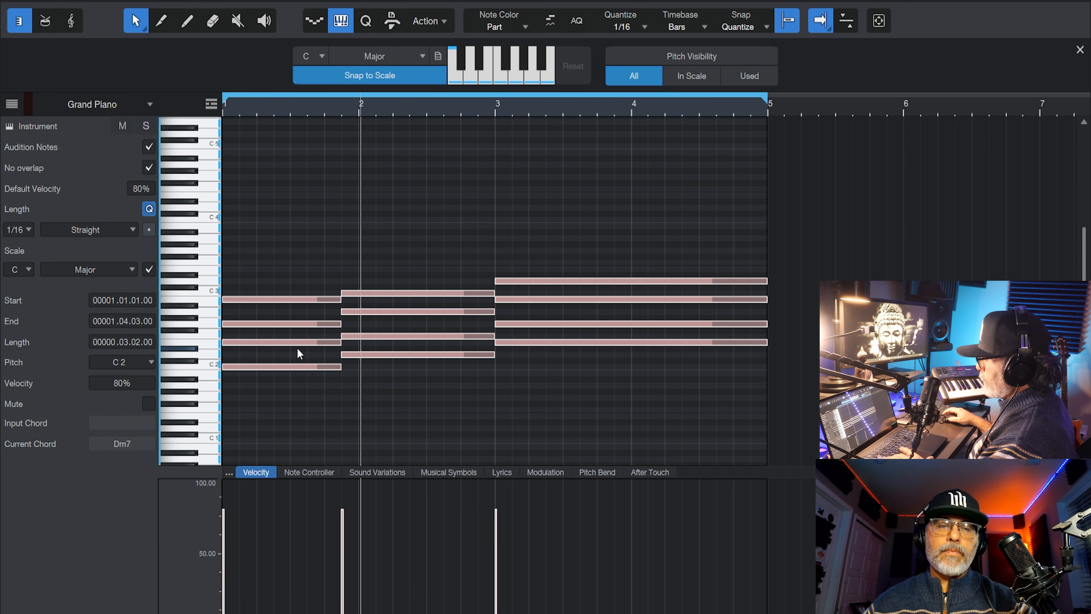
{"action": "left_click", "coordinate": [148, 269]}
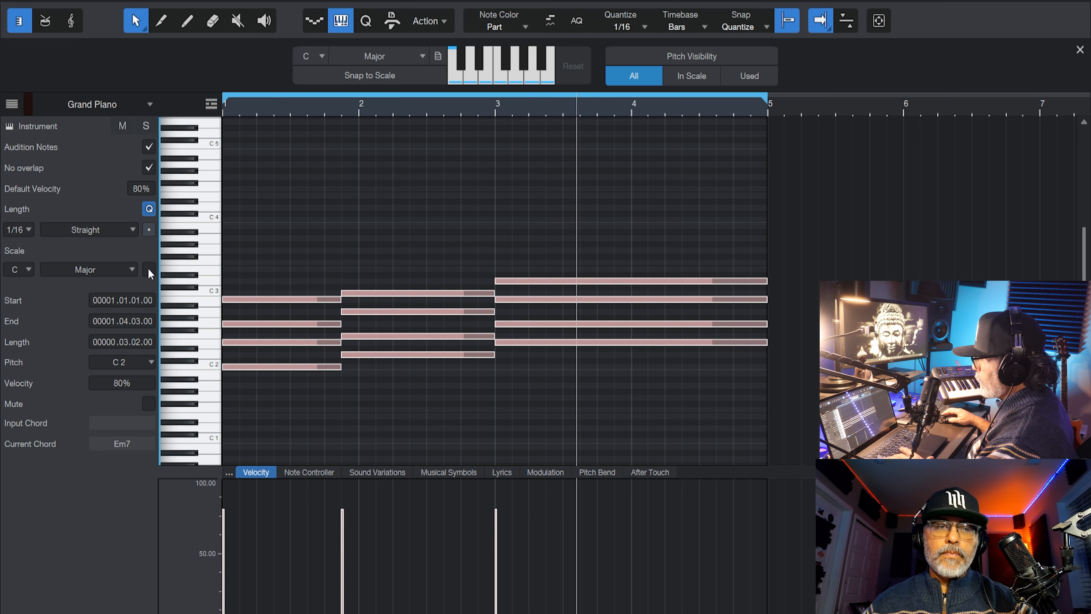
{"action": "key", "text": "space"}
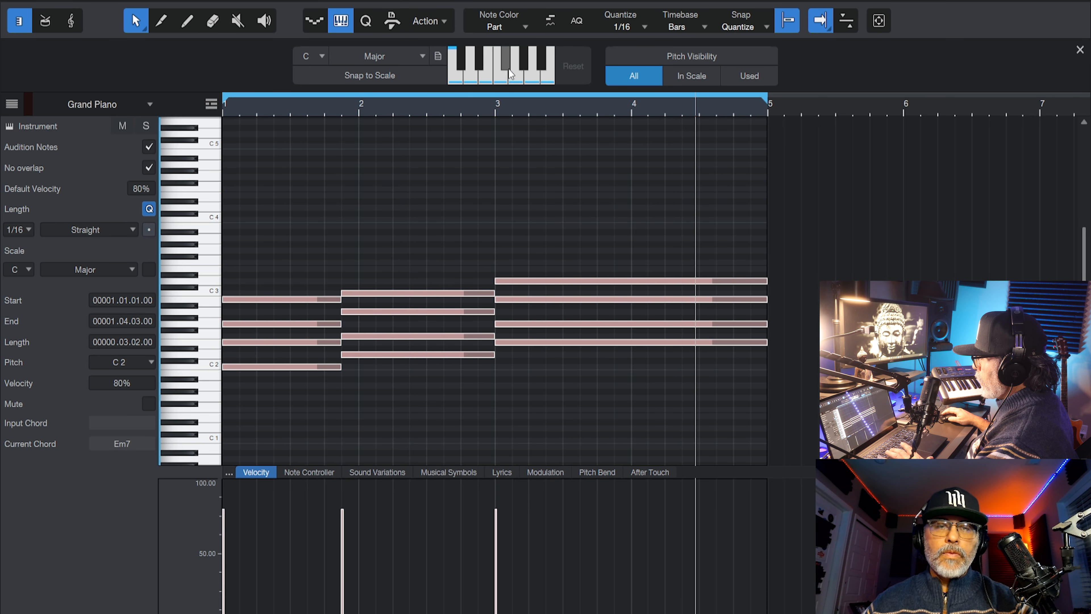
Toggle the scale options in the note editor, leave them hidden and close the editor.
{"action": "left_click", "coordinate": [348, 23]}
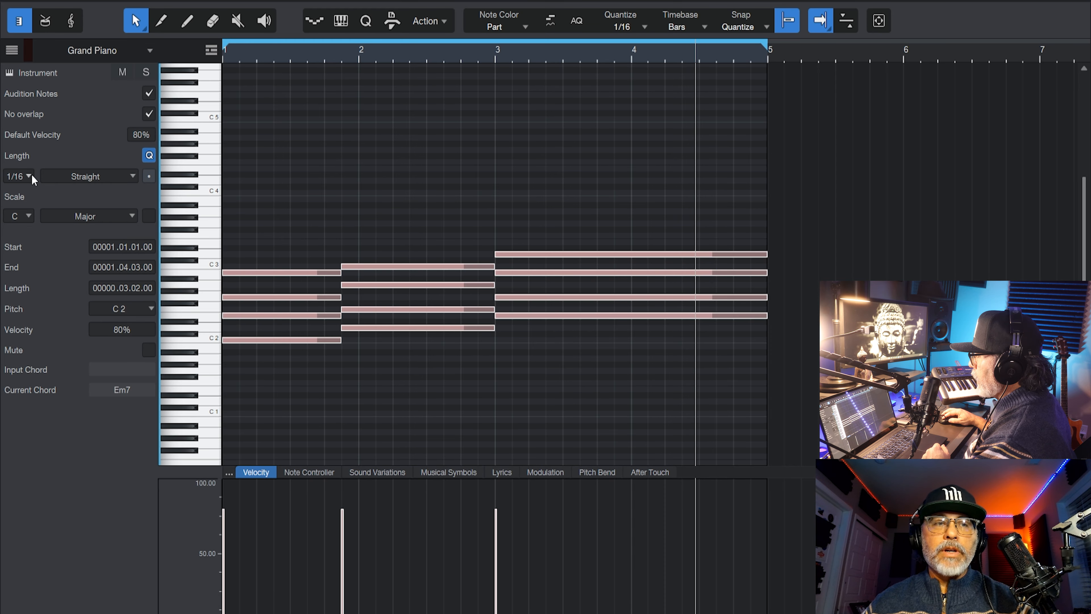
{"action": "left_click", "coordinate": [341, 21]}
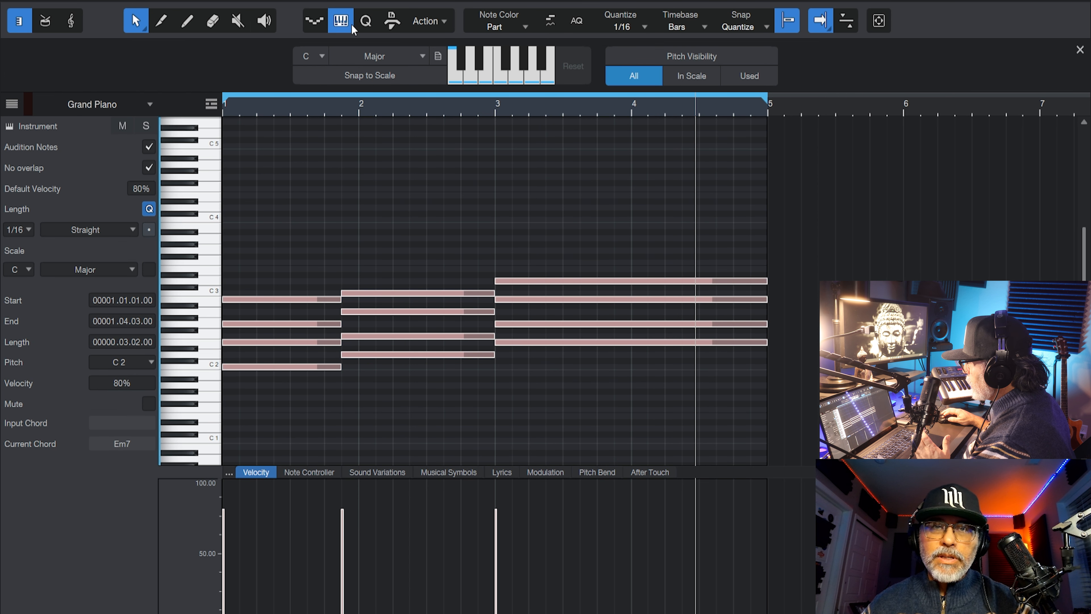
{"action": "left_click", "coordinate": [352, 24]}
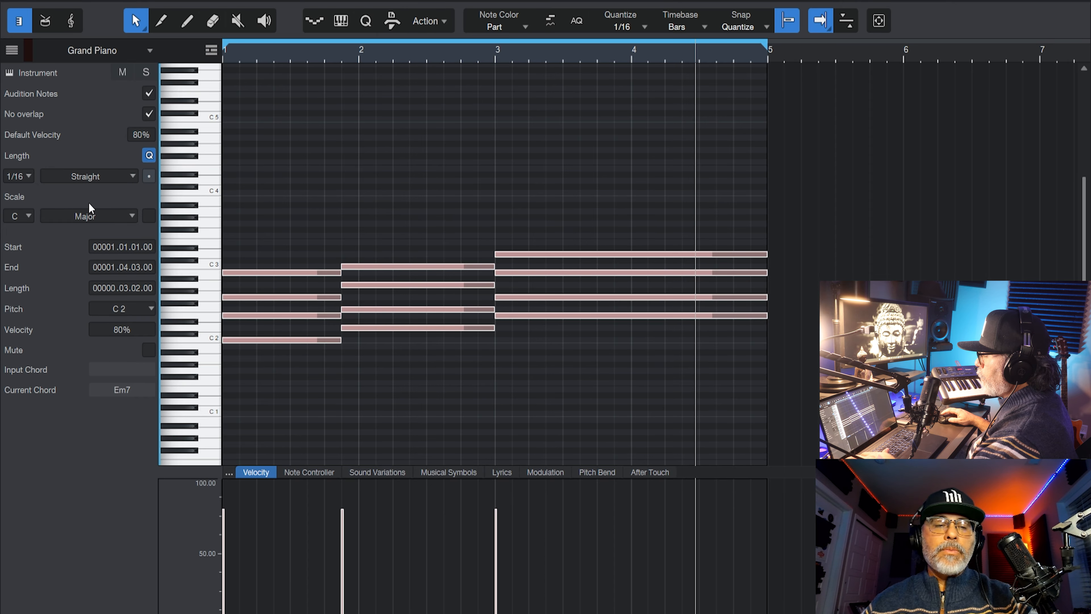
{"action": "key", "text": "F2"}
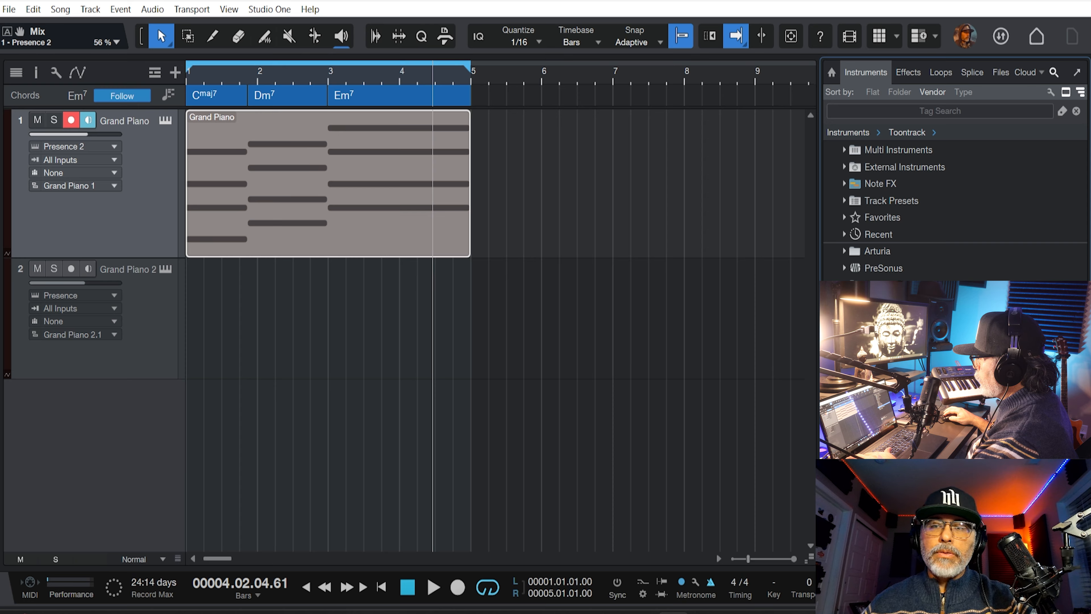
Add the Waves Key Detector Stereo effect to the first Grand Piano track.
{"action": "left_click", "coordinate": [907, 73]}
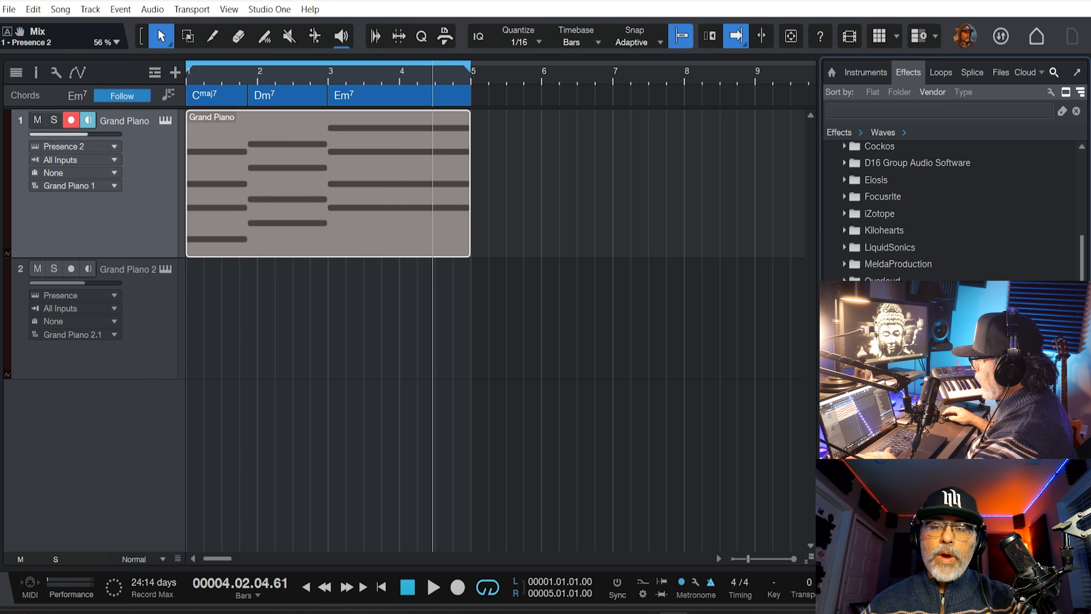
{"action": "scroll", "coordinate": [944, 215], "scroll_direction": "down", "scroll_amount": 8}
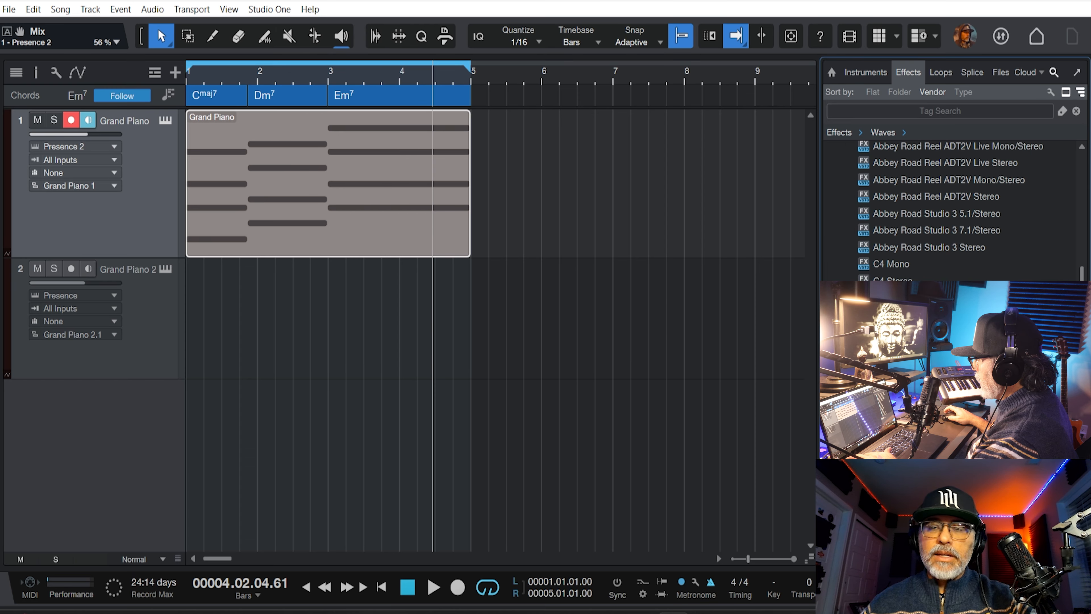
{"action": "scroll", "coordinate": [944, 211], "scroll_direction": "down", "scroll_amount": 10}
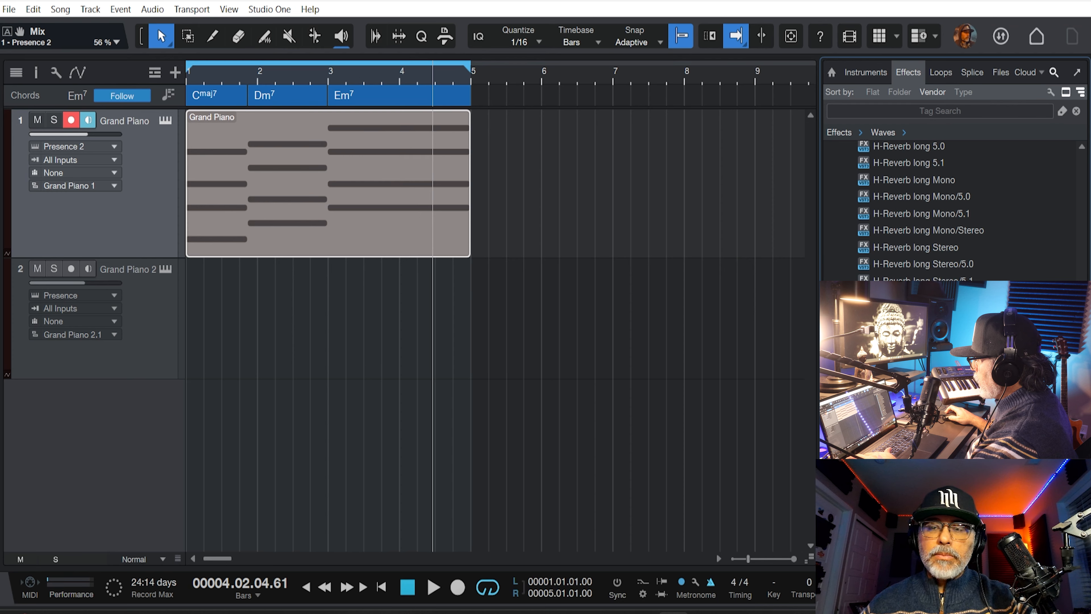
{"action": "scroll", "coordinate": [945, 210], "scroll_direction": "down", "scroll_amount": 1}
{"action": "left_click_drag", "start_coordinate": [872, 413], "coordinate": [119, 200]}
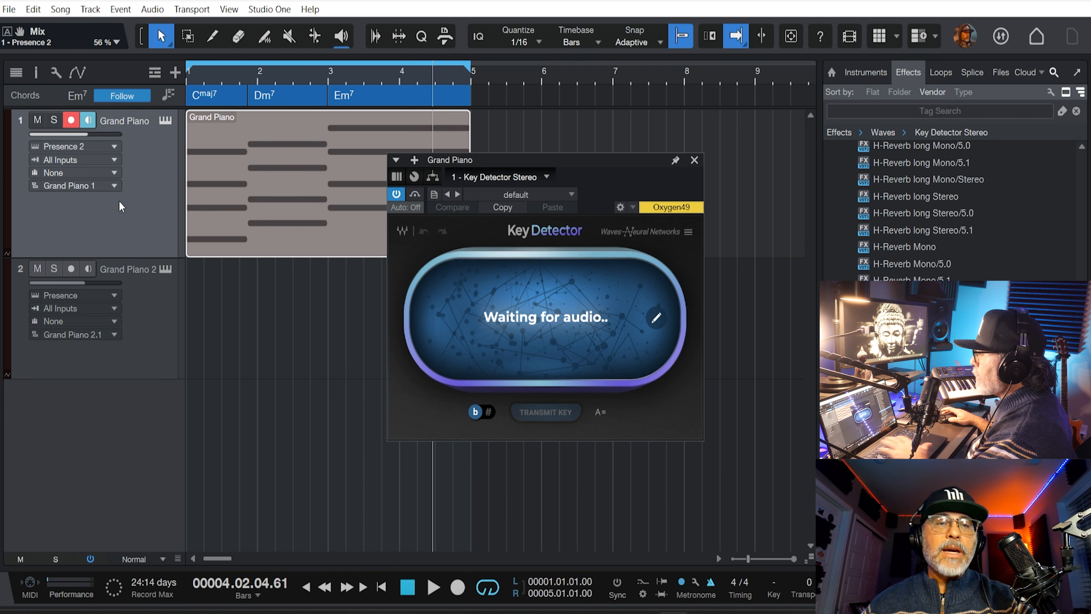
Play the piano chords from the start of bar 1 so Key Detector can analyse their key.
{"action": "left_click", "coordinate": [226, 80]}
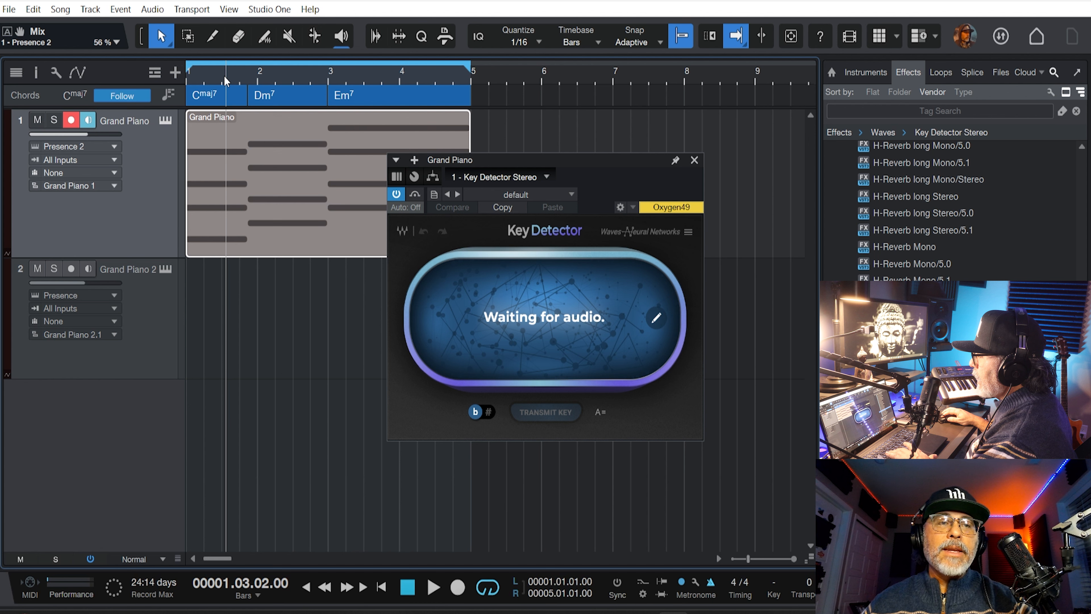
{"action": "left_click", "coordinate": [188, 77]}
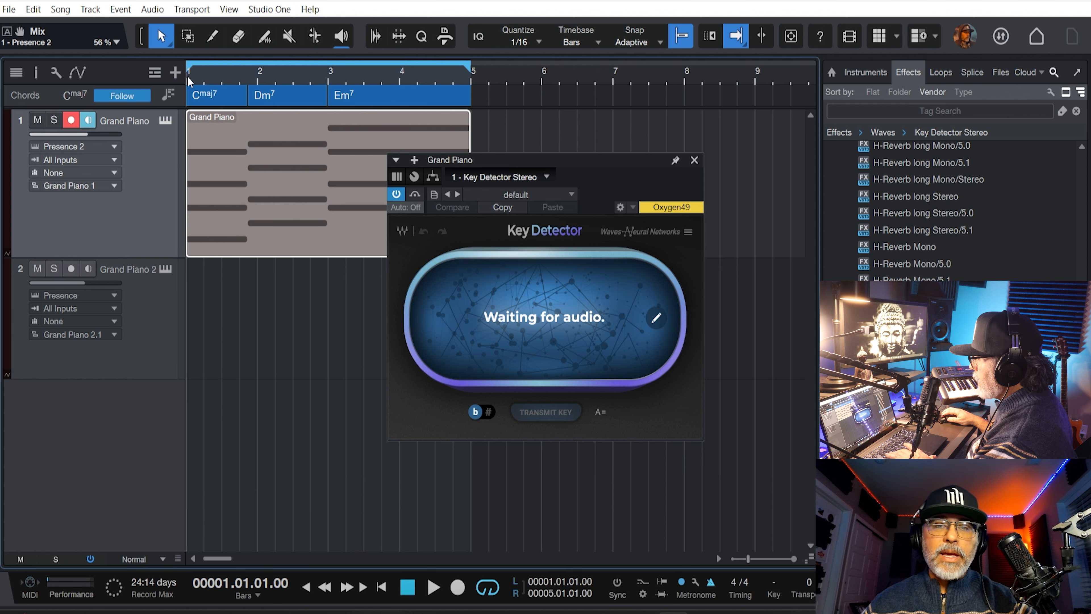
{"action": "key", "text": "space"}
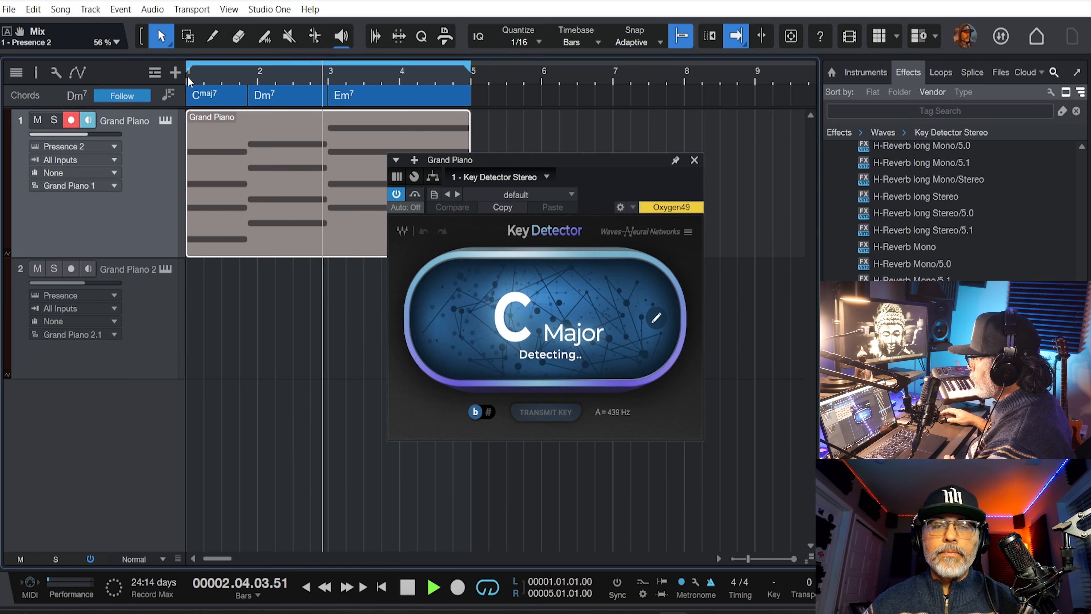
{"action": "key", "text": "space"}
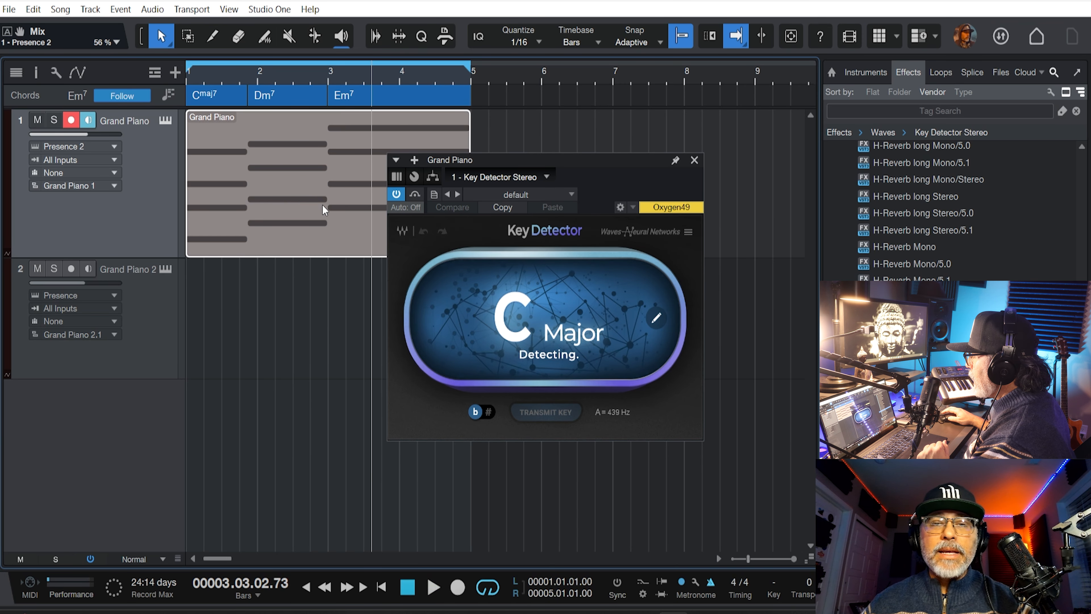
Close Key Detector and turn on snapping to the C Major scale in the first Grand Piano part's note editor.
{"action": "left_click", "coordinate": [694, 159]}
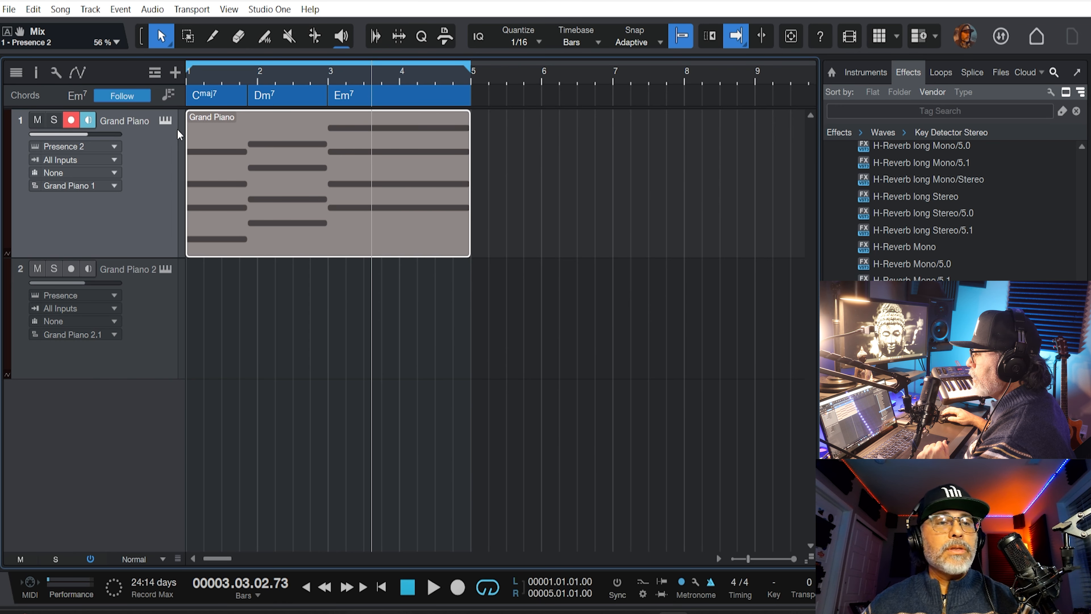
{"action": "key", "text": "F2"}
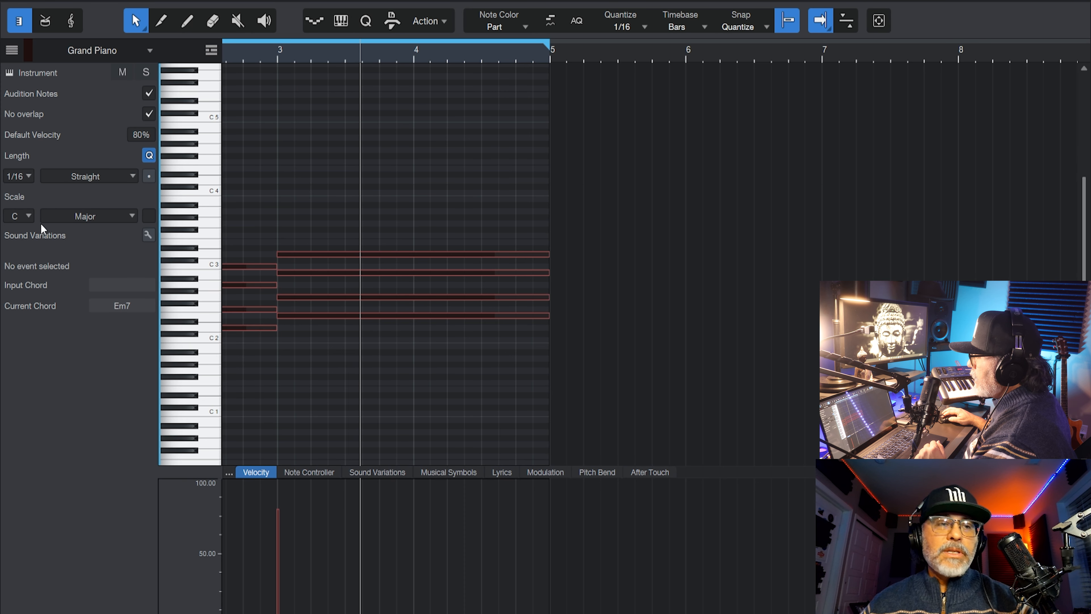
{"action": "left_click", "coordinate": [149, 219]}
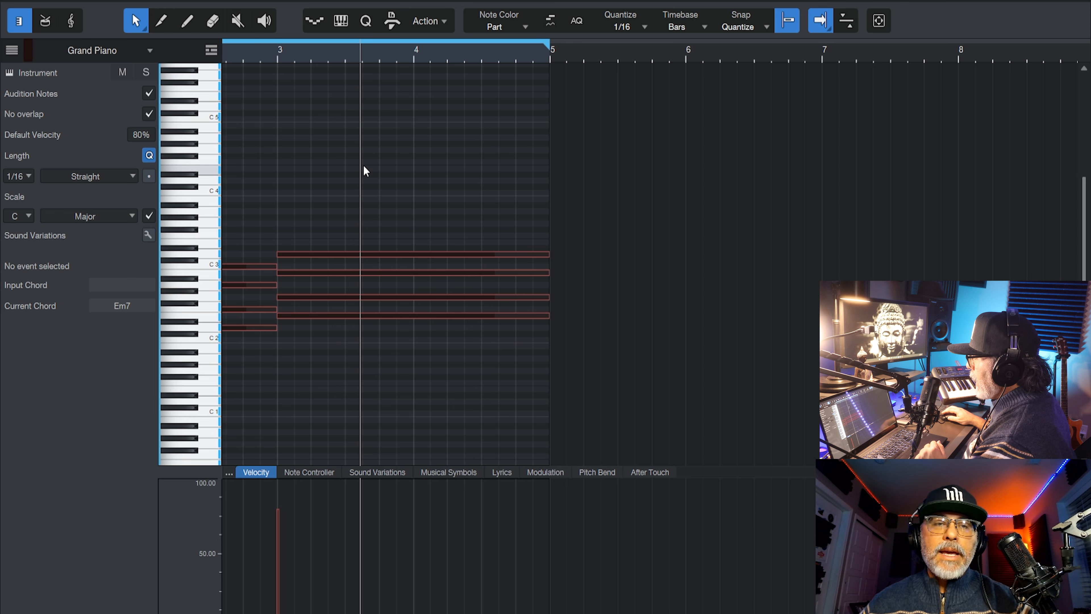
Play back the three piano chords from the note editor.
{"action": "scroll", "coordinate": [483, 64], "scroll_direction": "down", "scroll_amount": 3}
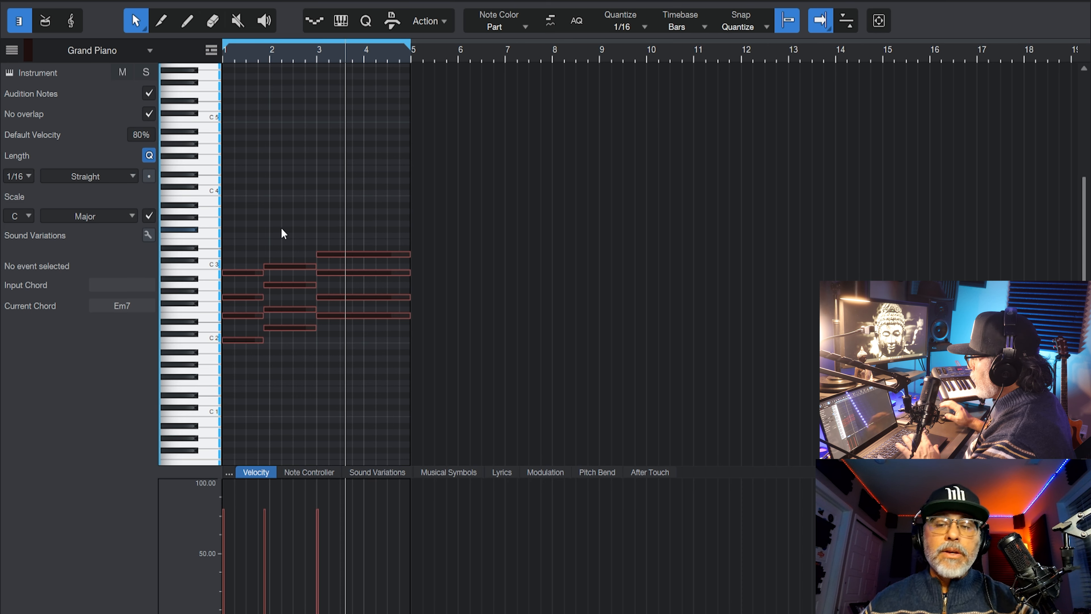
{"action": "key", "text": "space"}
{"action": "key", "text": "space"}
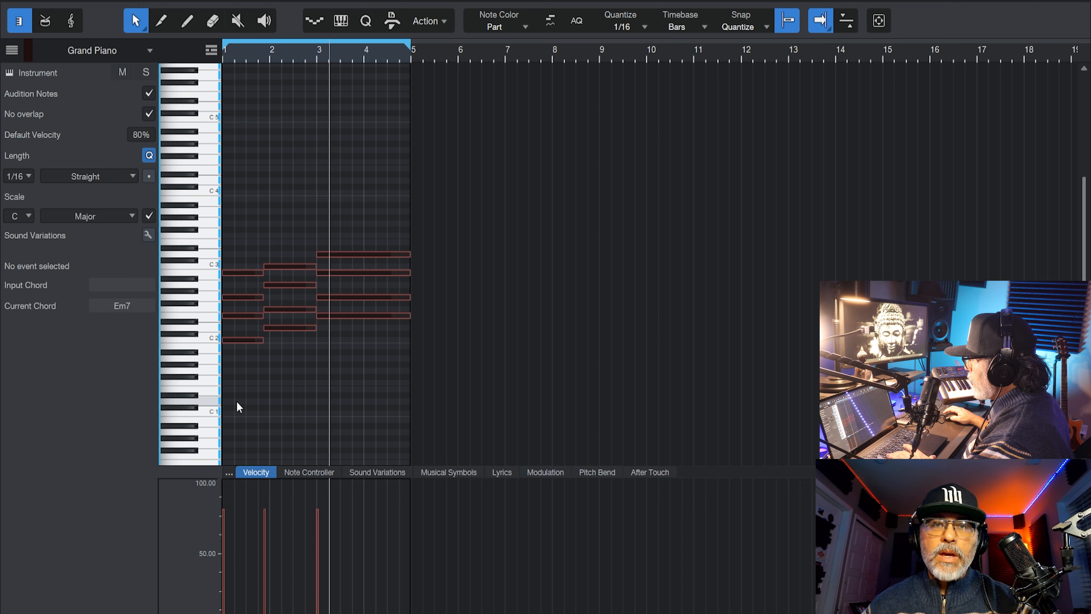
Repaint the velocities of all selected chord notes, setting the first chord to 64% and the other two to about 74%.
{"action": "left_click_drag", "start_coordinate": [364, 190], "coordinate": [251, 349]}
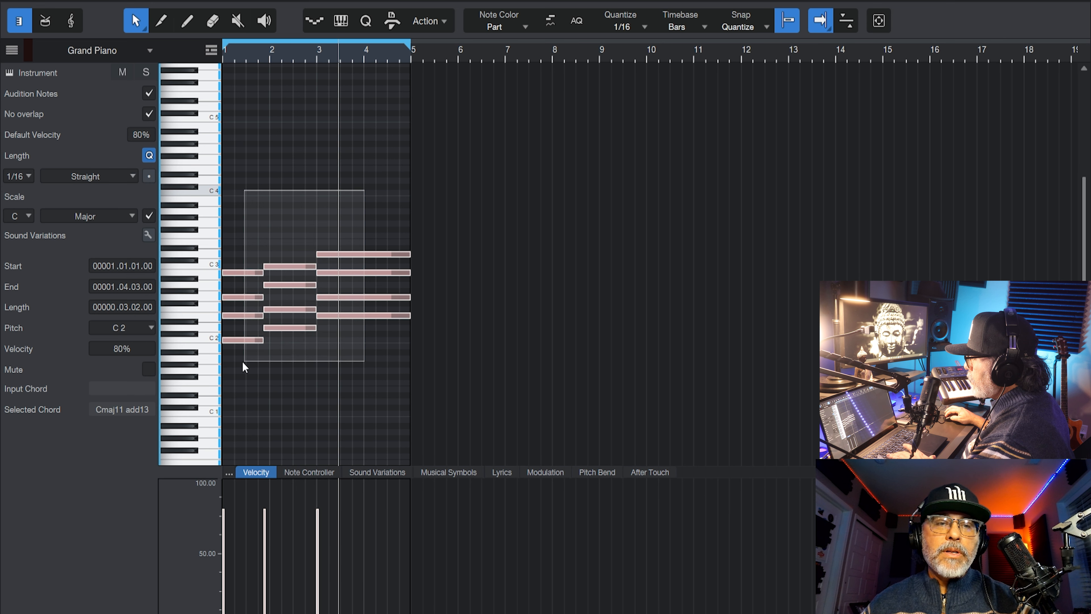
{"action": "left_click", "coordinate": [188, 22]}
{"action": "left_click_drag", "start_coordinate": [224, 516], "coordinate": [236, 528]}
{"action": "left_click", "coordinate": [318, 518]}
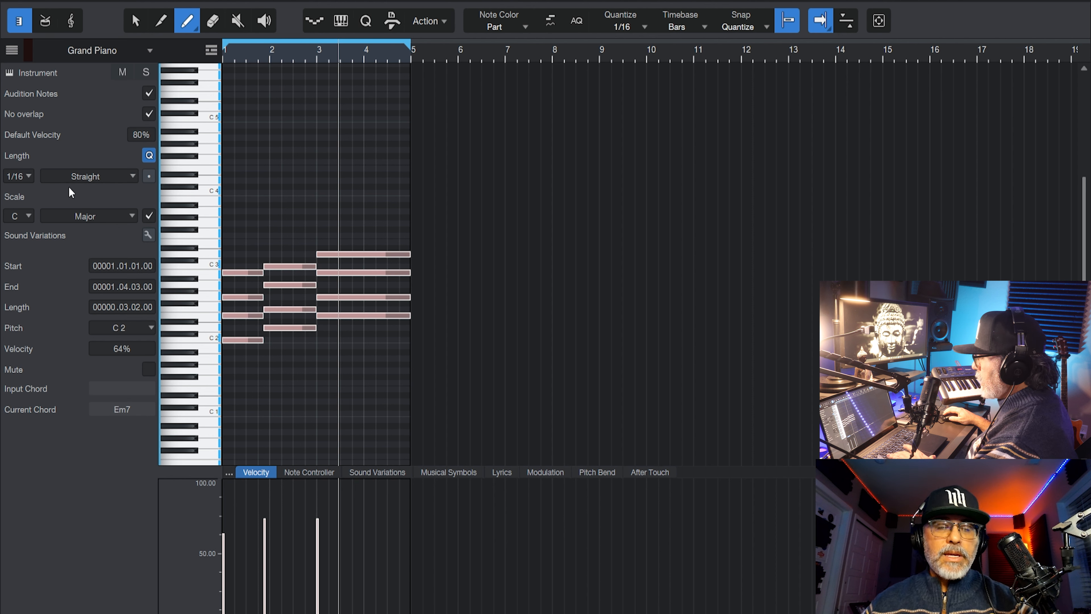
{"action": "left_click", "coordinate": [135, 20]}
{"action": "left_click", "coordinate": [268, 225]}
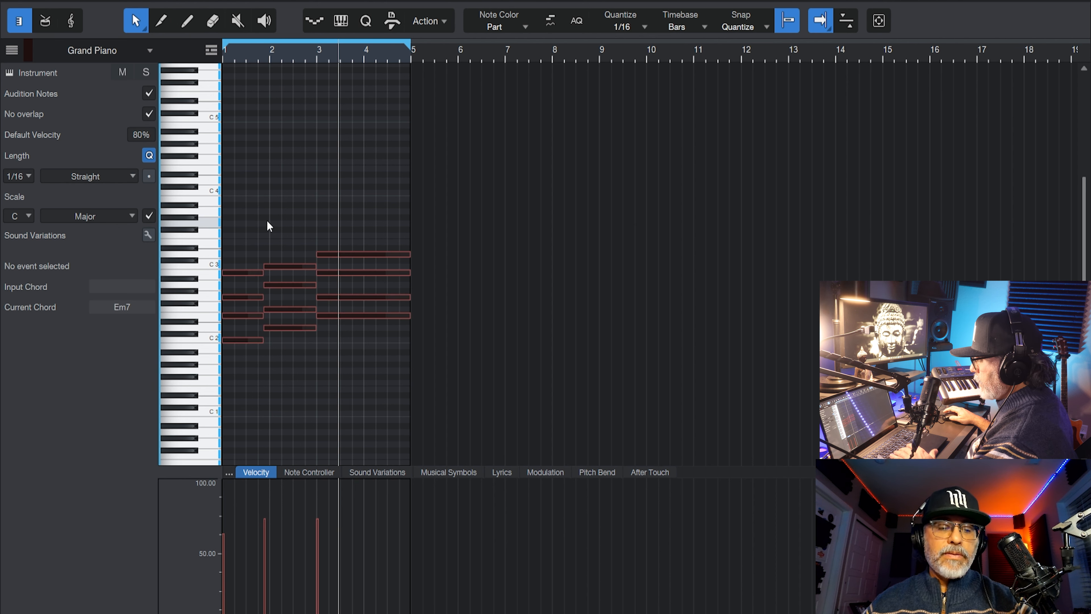
Lower the velocities of single notes in the Em7 chord, setting D3 to 61% and G2 to 56%.
{"action": "left_click", "coordinate": [370, 255]}
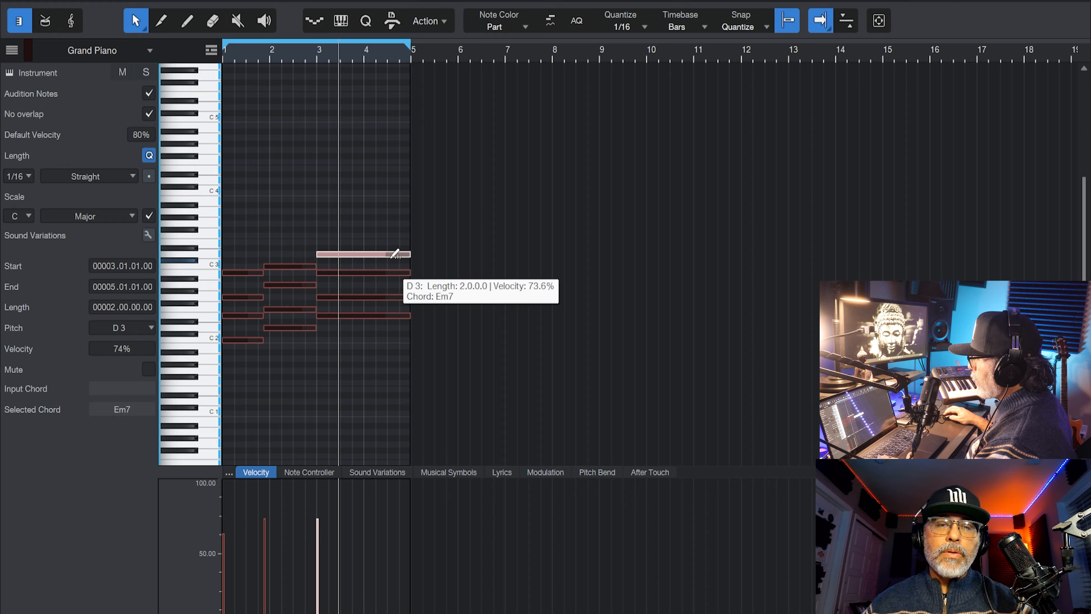
{"action": "left_click_drag", "start_coordinate": [398, 250], "coordinate": [378, 305]}
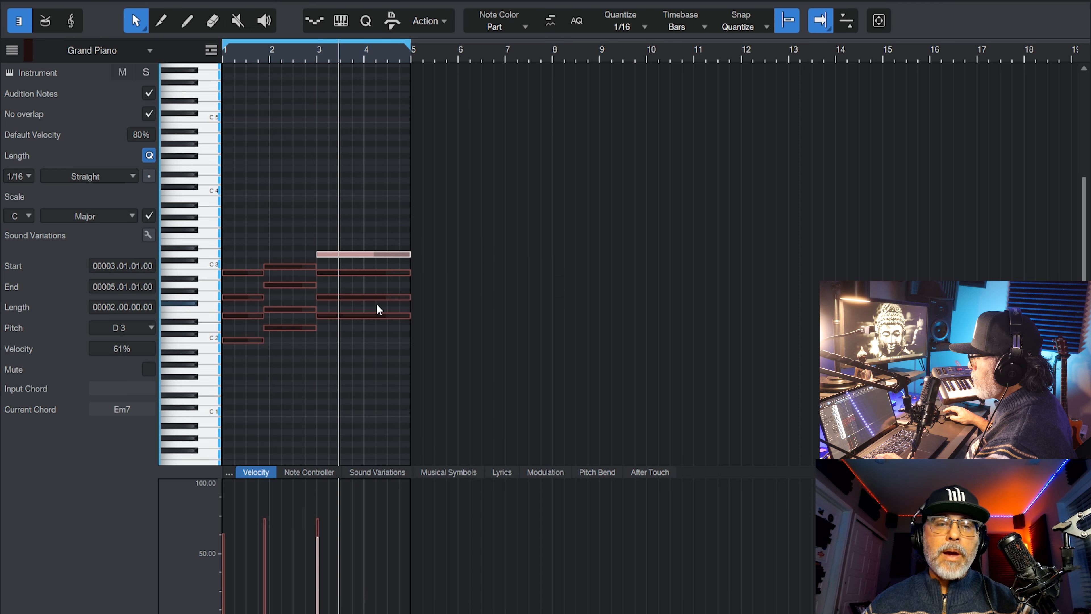
{"action": "left_click", "coordinate": [375, 295]}
{"action": "left_click_drag", "start_coordinate": [377, 295], "coordinate": [378, 360]}
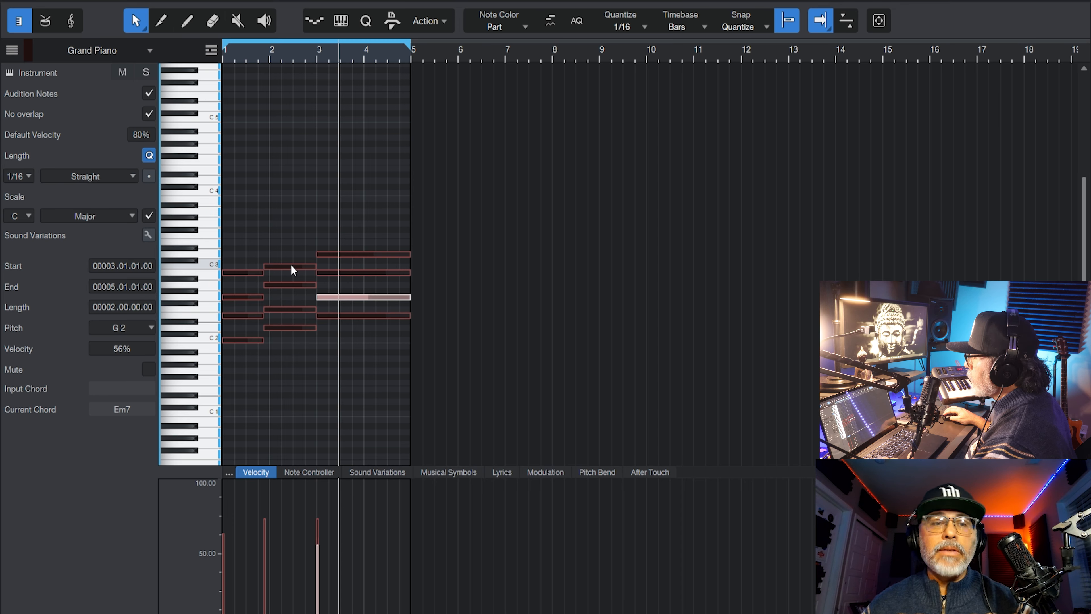
Vary note velocities in the Dm7 and Cmaj7 chords, with Cmaj7's E2 at 48% and C2 at 67%, and play the chords.
{"action": "left_click_drag", "start_coordinate": [293, 263], "coordinate": [247, 359]}
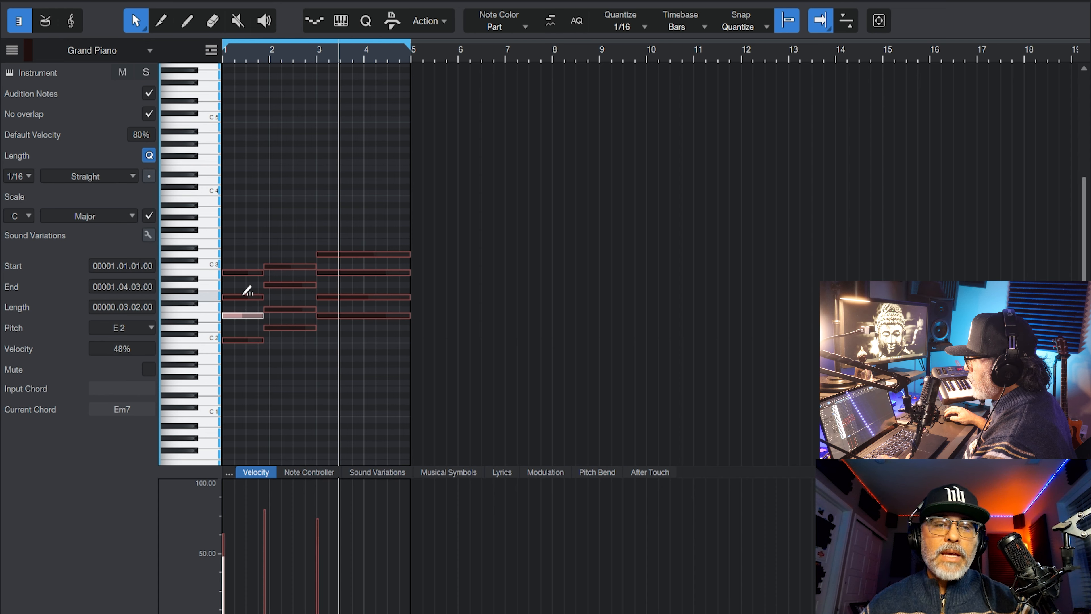
{"action": "left_click_drag", "start_coordinate": [244, 296], "coordinate": [248, 329]}
{"action": "left_click_drag", "start_coordinate": [246, 273], "coordinate": [250, 301]}
{"action": "left_click_drag", "start_coordinate": [246, 339], "coordinate": [251, 323]}
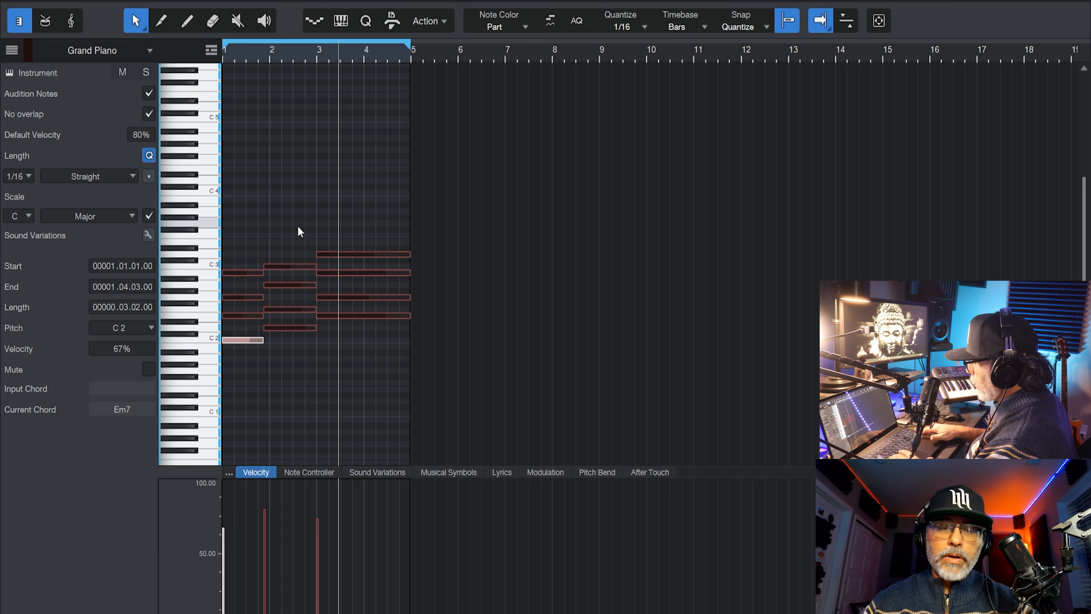
{"action": "key", "text": "space"}
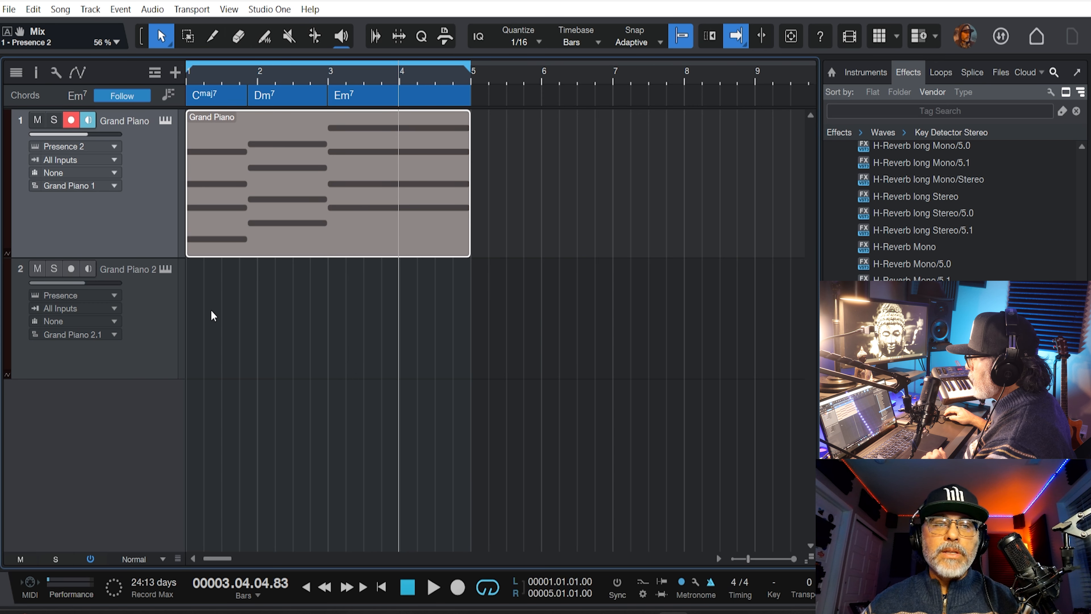
Create an empty part spanning bars 1 to 5 on the Grand Piano 2 track and open it in the note editor.
{"action": "left_click", "coordinate": [140, 292]}
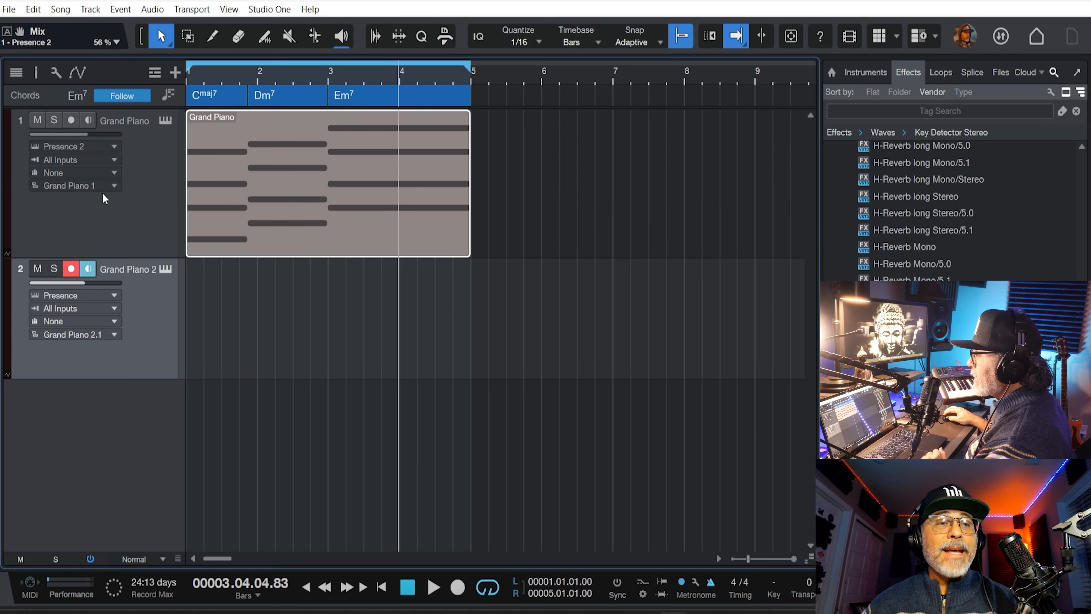
{"action": "left_click", "coordinate": [166, 122]}
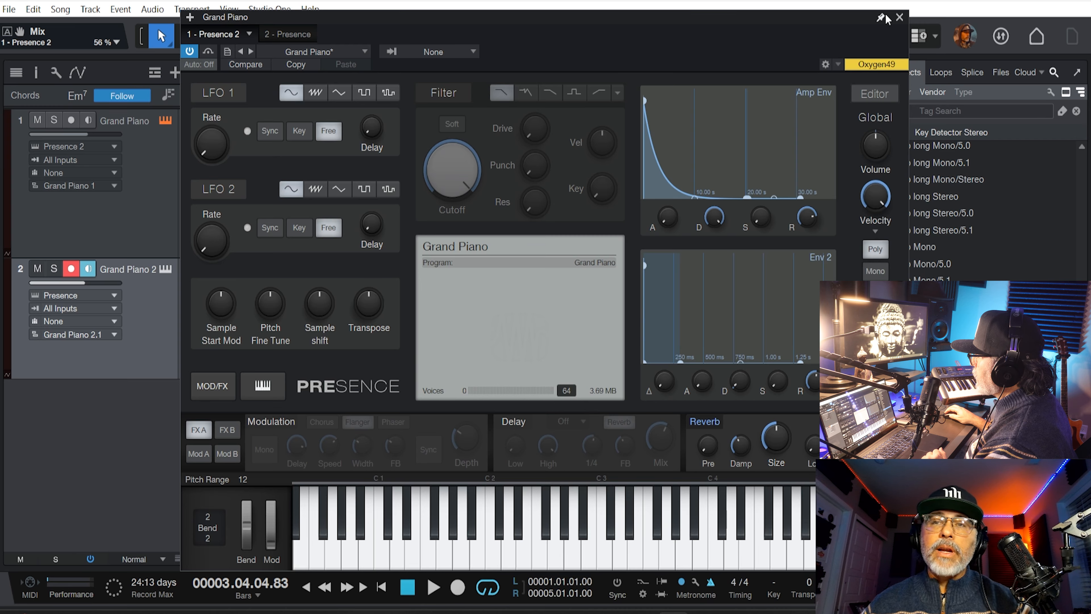
{"action": "left_click", "coordinate": [899, 18]}
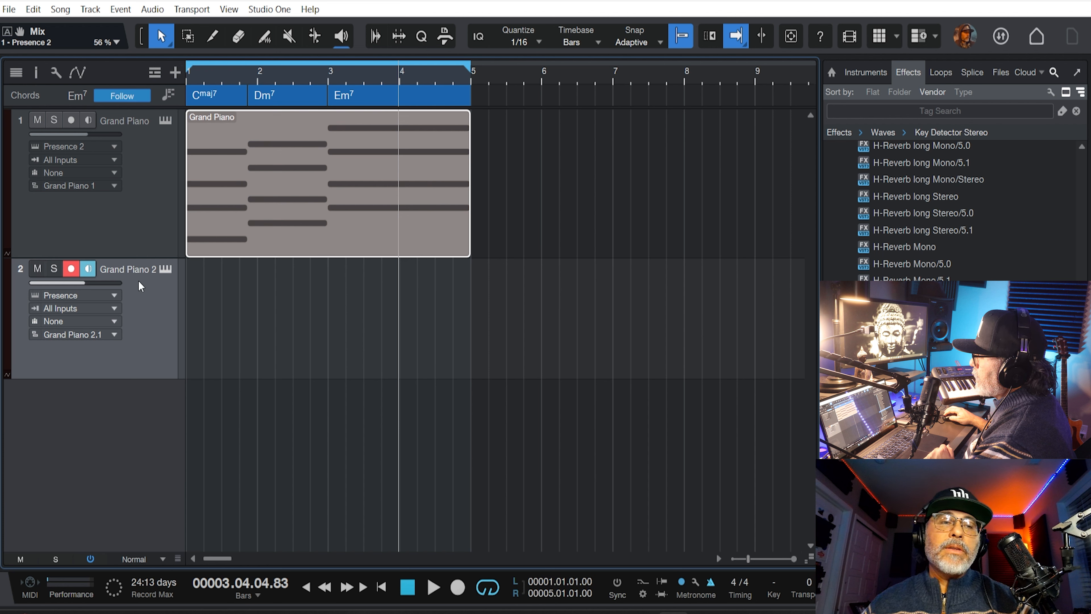
{"action": "double_click", "coordinate": [207, 290]}
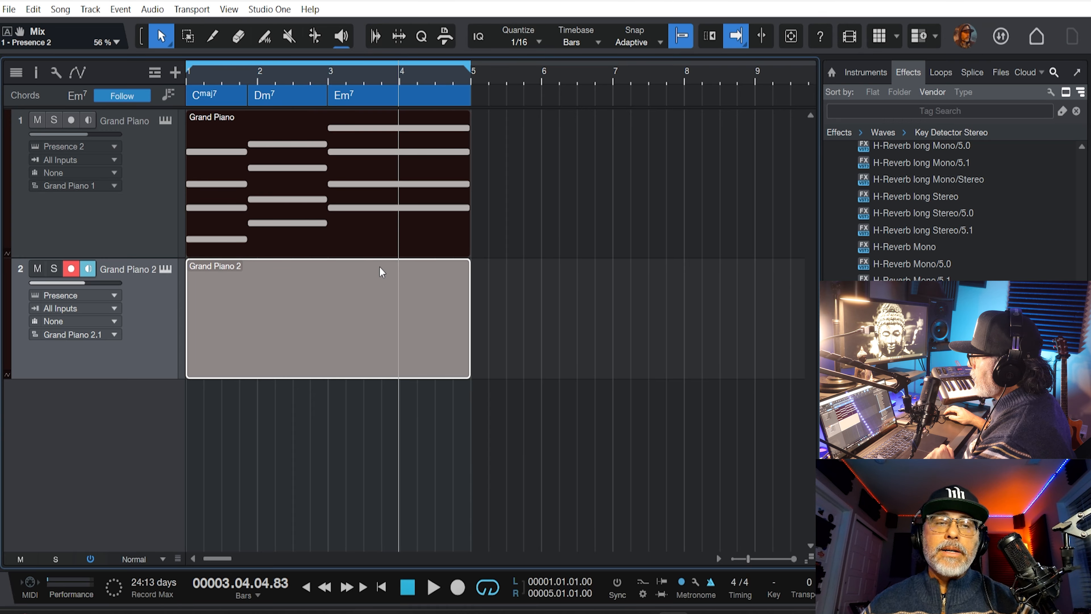
{"action": "double_click", "coordinate": [315, 295]}
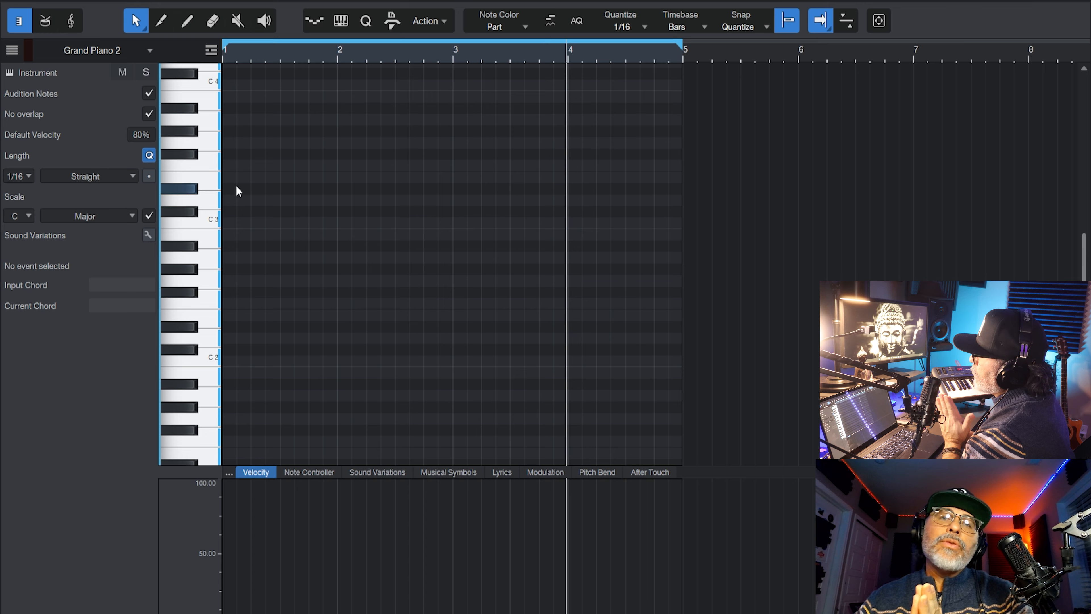
Set quantize to 1/8, draw the ascending run G2, A2, B2, C3, D3, F3, G3 in bar 1 and play it.
{"action": "left_click", "coordinate": [191, 27]}
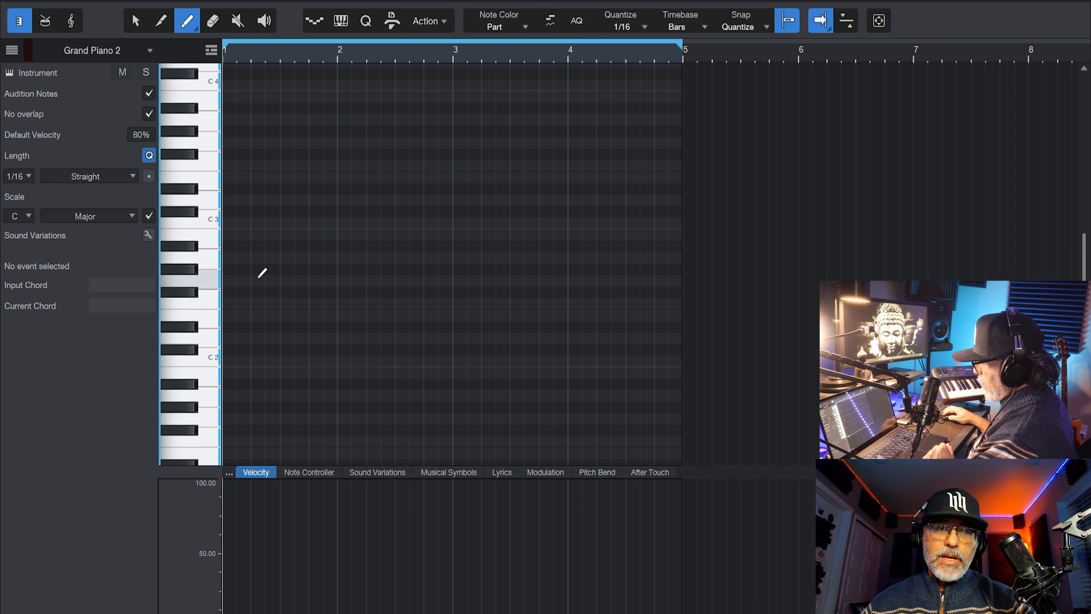
{"action": "left_click", "coordinate": [642, 27]}
{"action": "left_click", "coordinate": [722, 50]}
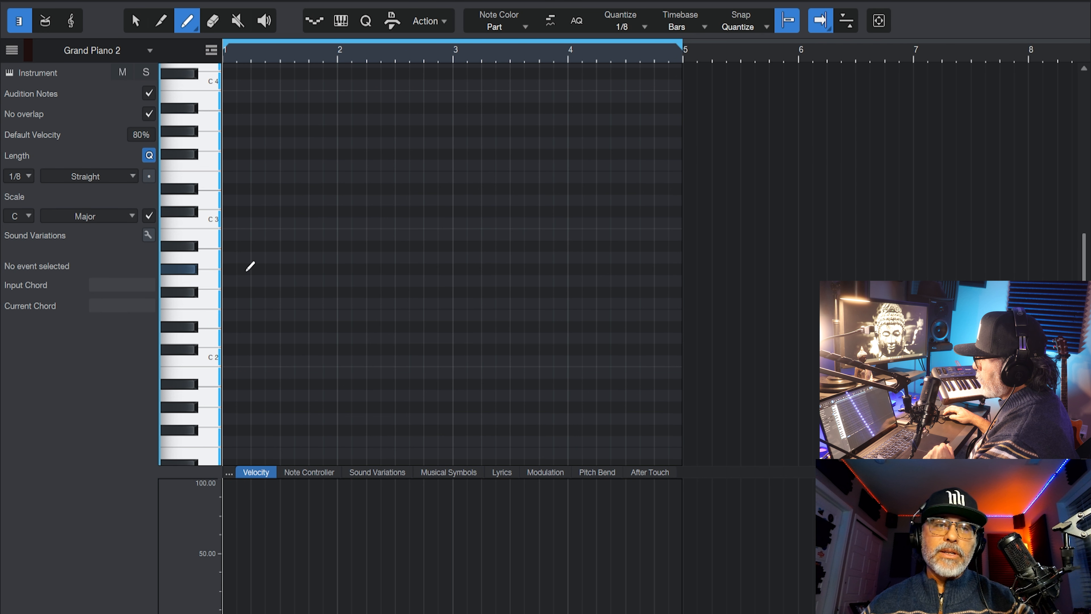
{"action": "mouse_move", "coordinate": [229, 278]}
{"action": "left_mouse_down"}
{"action": "mouse_move", "coordinate": [275, 245]}
{"action": "mouse_move", "coordinate": [262, 253]}
{"action": "left_mouse_up"}
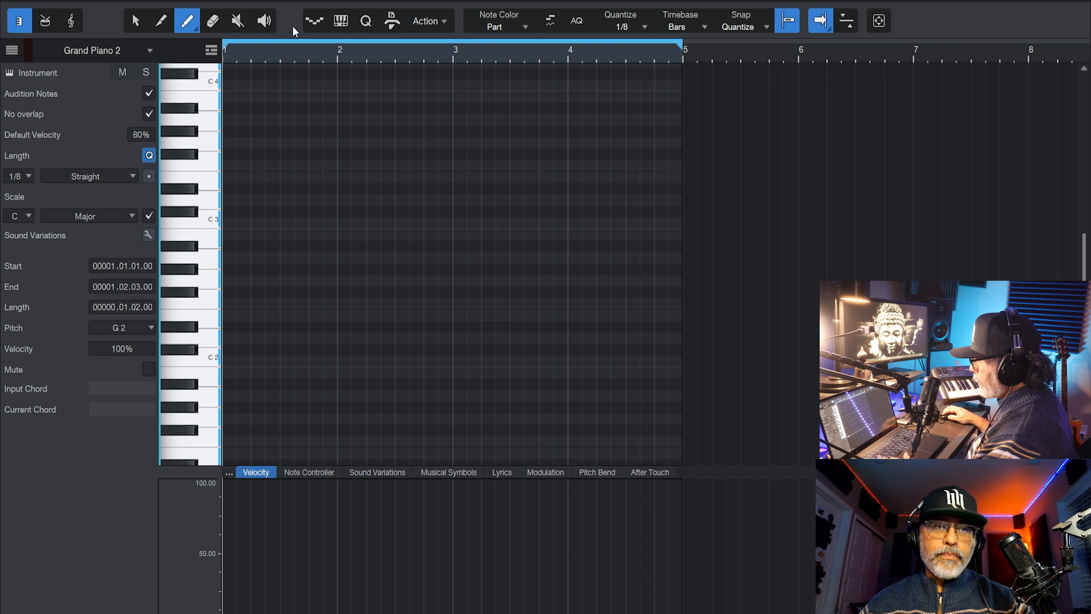
{"action": "left_click", "coordinate": [136, 21]}
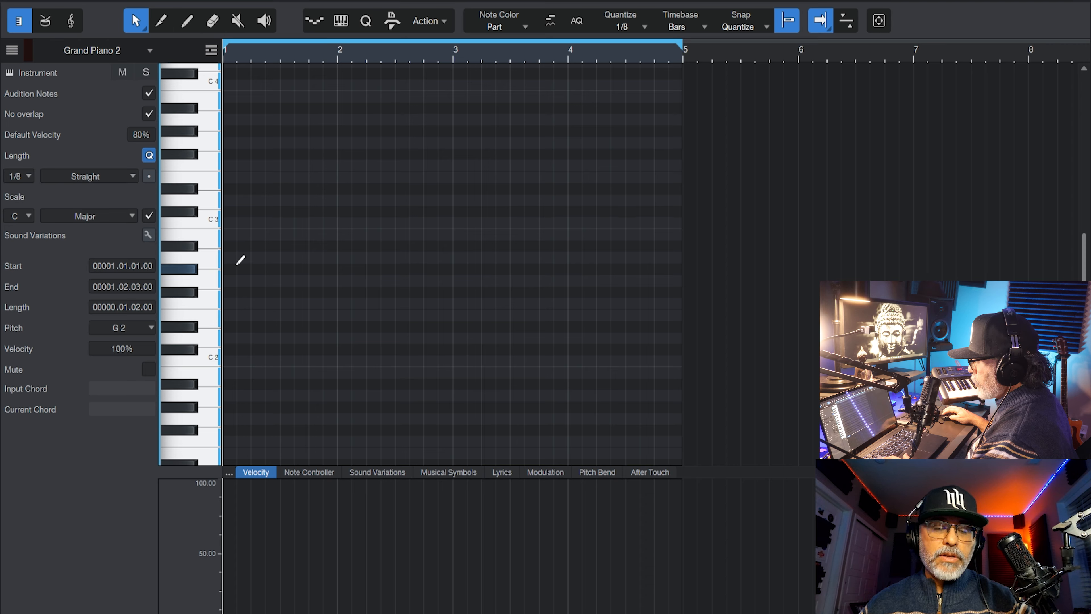
{"action": "mouse_move", "coordinate": [230, 269]}
{"action": "left_mouse_down"}
{"action": "mouse_move", "coordinate": [316, 219]}
{"action": "mouse_move", "coordinate": [356, 238]}
{"action": "mouse_move", "coordinate": [363, 176]}
{"action": "mouse_move", "coordinate": [319, 145]}
{"action": "left_mouse_up"}
{"action": "key", "text": "space"}
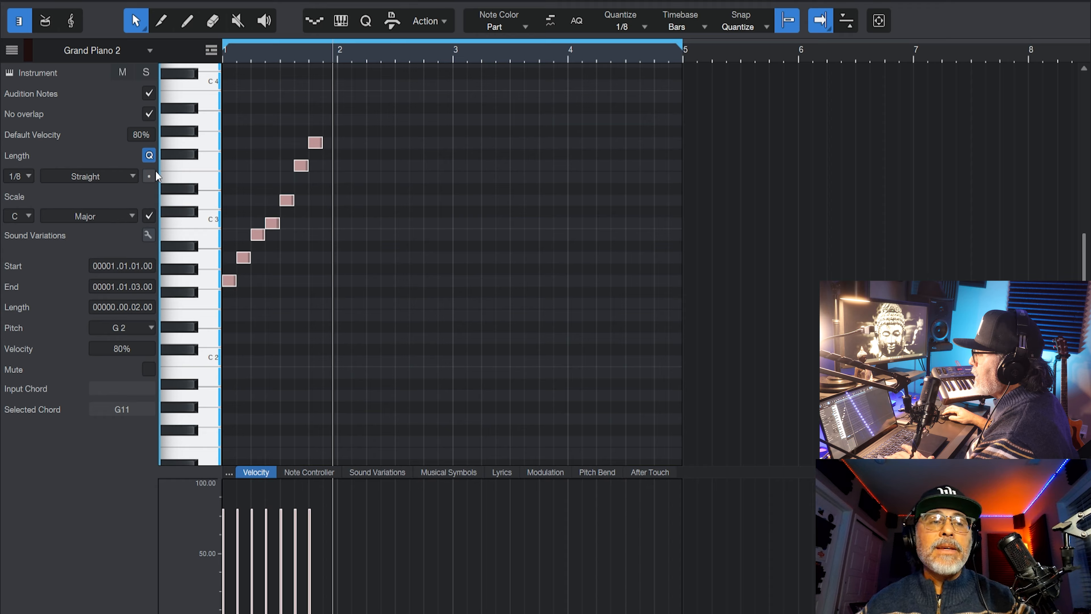
{"action": "left_click", "coordinate": [30, 215]}
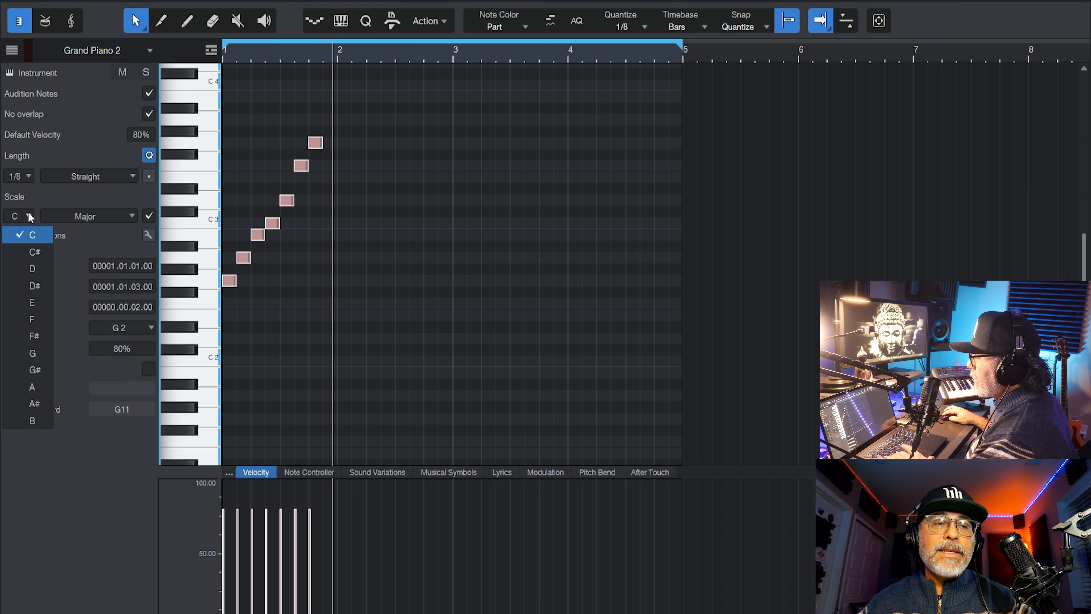
{"action": "left_click", "coordinate": [30, 216]}
{"action": "left_click", "coordinate": [120, 218]}
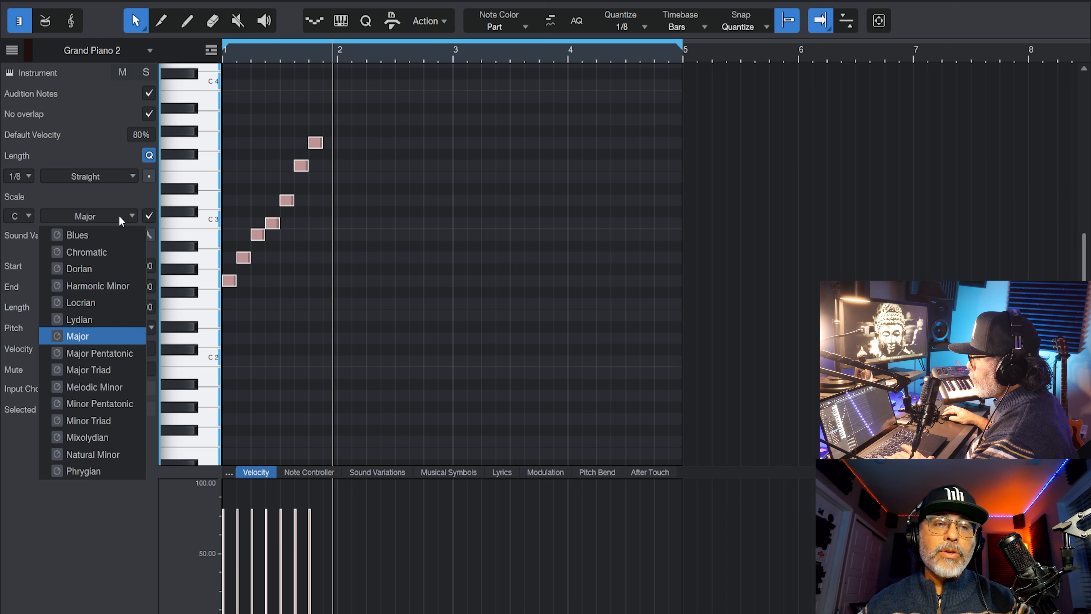
{"action": "left_click", "coordinate": [120, 218]}
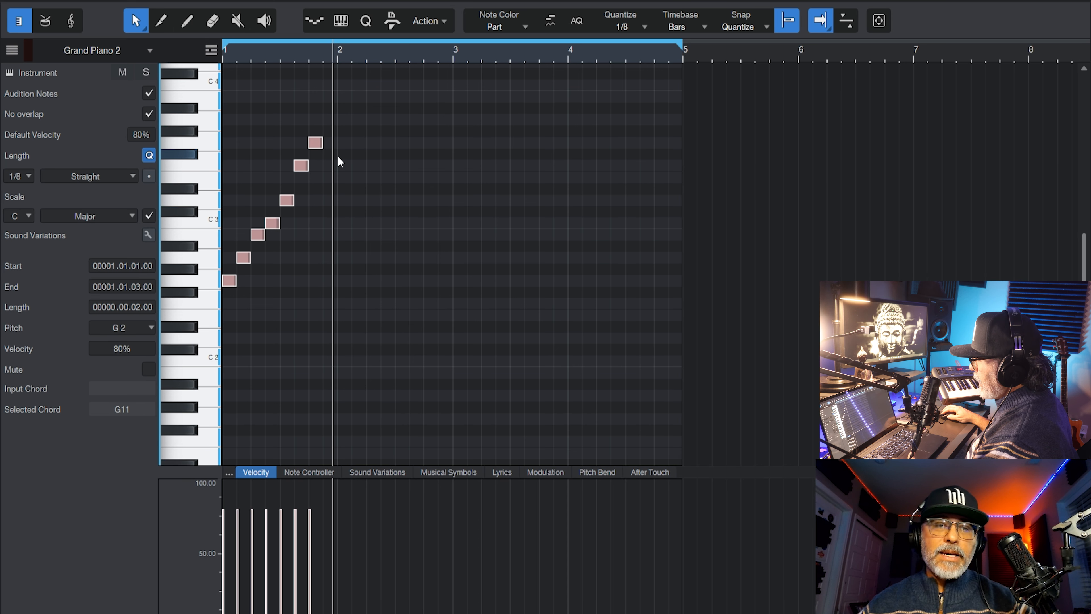
Draw a descending run of eighth notes F3, D3, C3, A2, G2, F2 from the start of bar 2.
{"action": "left_click", "coordinate": [344, 166], "text": "ctrl"}
{"action": "left_click", "coordinate": [358, 222], "text": "ctrl"}
{"action": "mouse_move", "coordinate": [378, 204]}
{"action": "left_mouse_down"}
{"action": "mouse_move", "coordinate": [413, 217]}
{"action": "mouse_move", "coordinate": [429, 303]}
{"action": "left_mouse_up"}
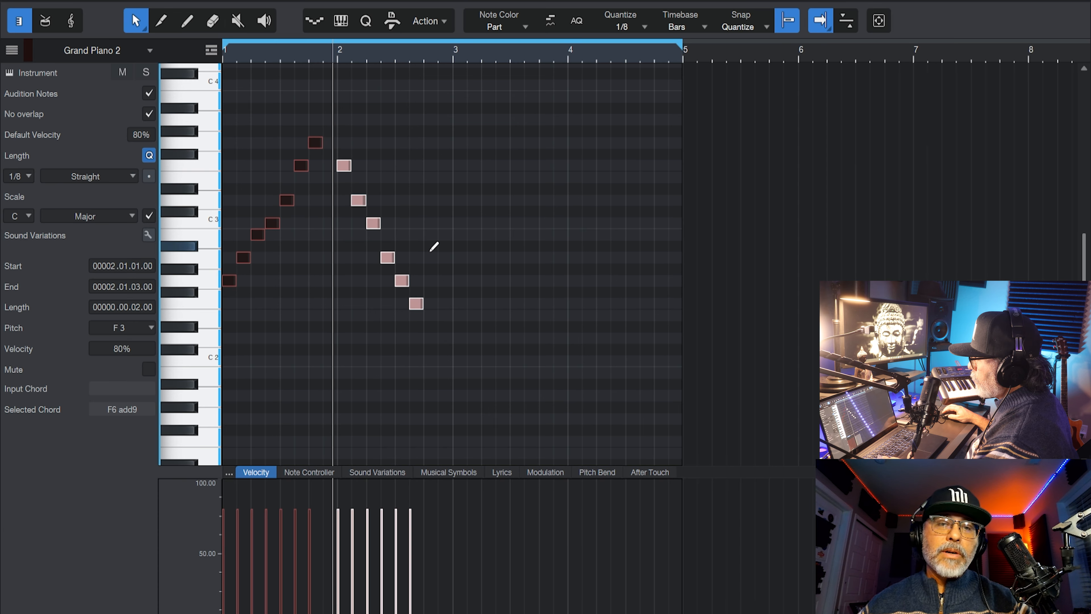
Fill the part up to bar 5 with quarter notes G2, A2, C3, D3, F3, C3, A2, G2, A2 and play the melody.
{"action": "left_click", "coordinate": [626, 29]}
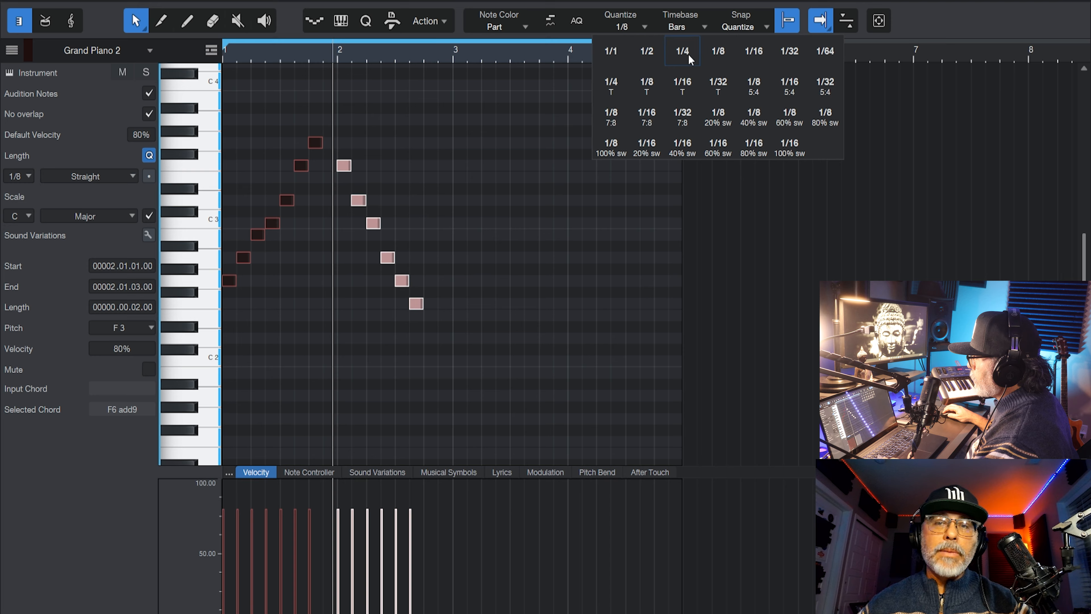
{"action": "left_click", "coordinate": [681, 57]}
{"action": "mouse_move", "coordinate": [426, 280]}
{"action": "left_mouse_down"}
{"action": "mouse_move", "coordinate": [516, 216]}
{"action": "mouse_move", "coordinate": [554, 170]}
{"action": "left_mouse_up"}
{"action": "mouse_move", "coordinate": [575, 212]}
{"action": "left_mouse_down"}
{"action": "mouse_move", "coordinate": [608, 258]}
{"action": "mouse_move", "coordinate": [649, 279]}
{"action": "left_mouse_up"}
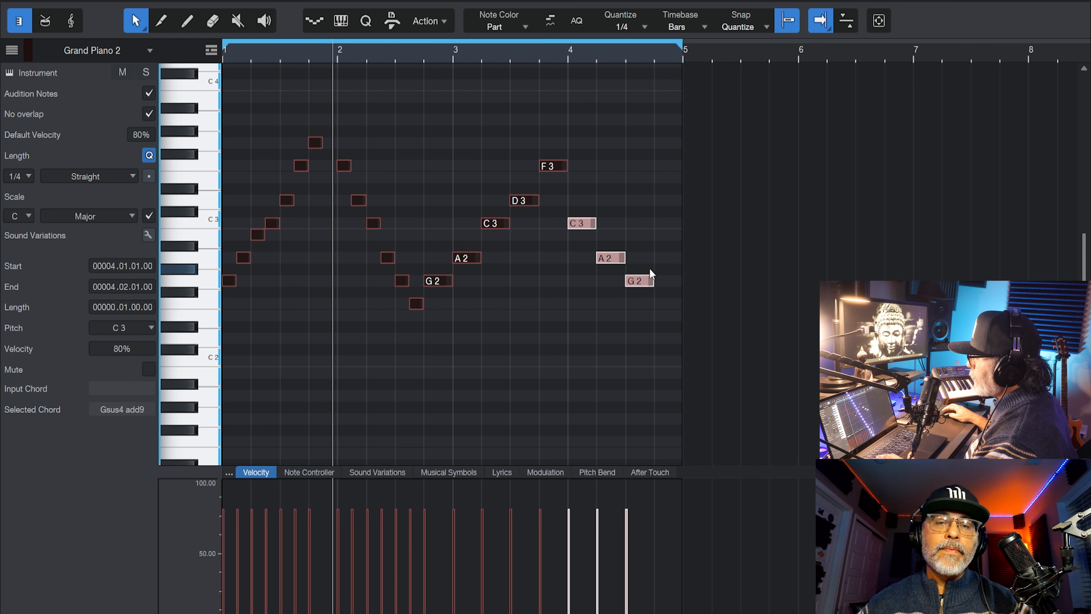
{"action": "left_click", "coordinate": [667, 257]}
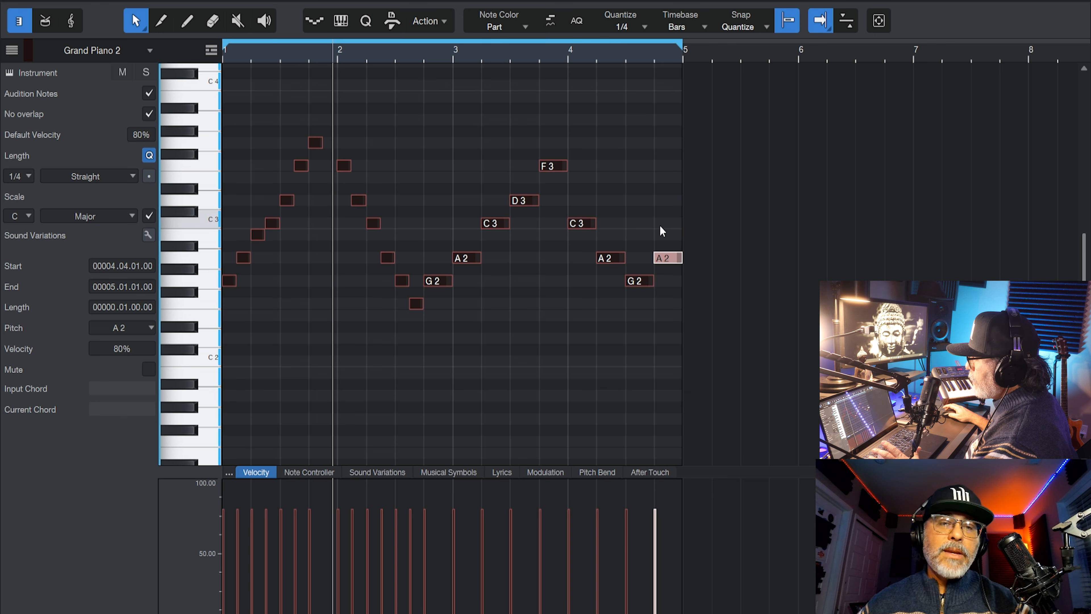
{"action": "key", "text": "space"}
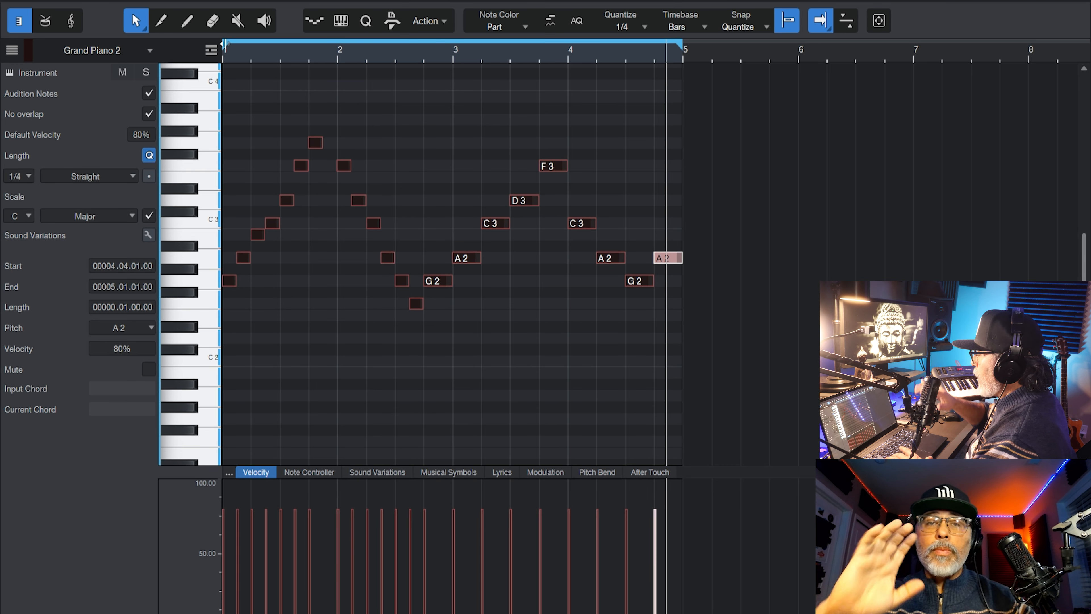
Select all melody notes and paint varied velocities between about 45% and 80% across them.
{"action": "left_click", "coordinate": [188, 23]}
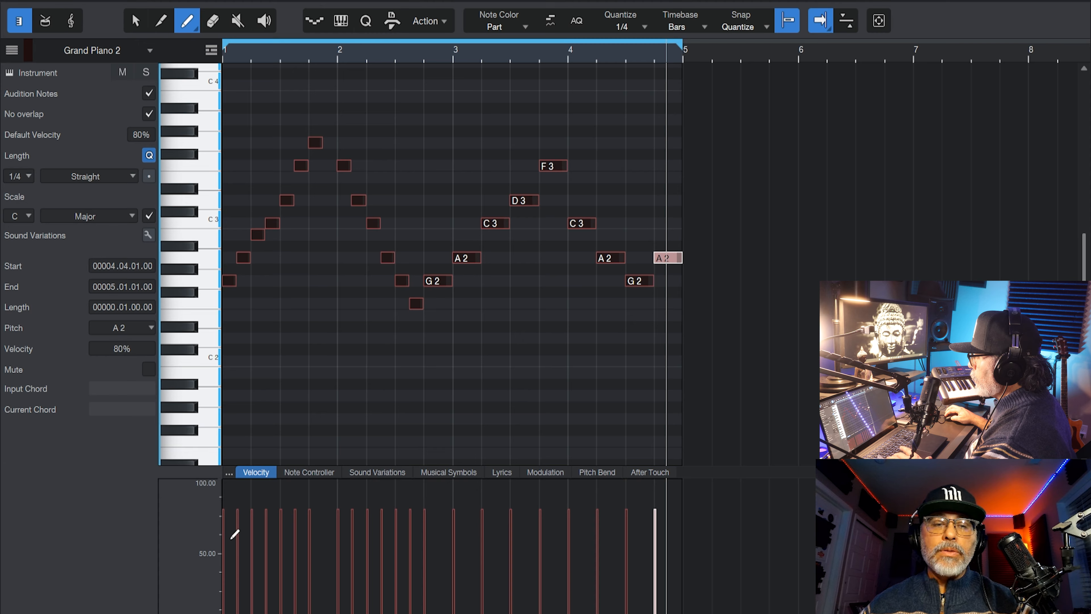
{"action": "key", "text": "ctrl+a"}
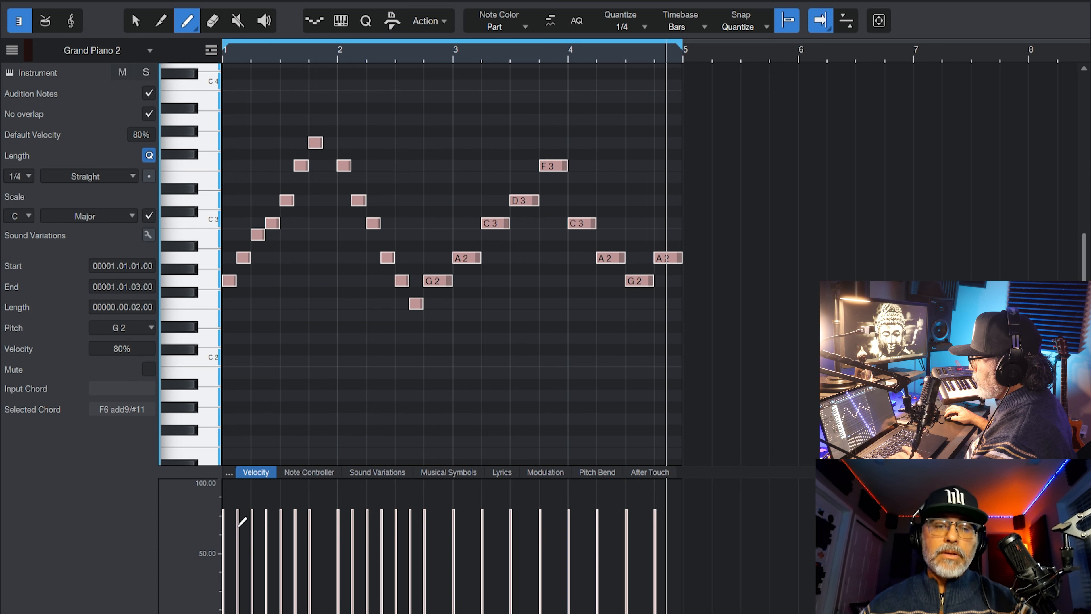
{"action": "mouse_move", "coordinate": [235, 533]}
{"action": "left_mouse_down"}
{"action": "mouse_move", "coordinate": [269, 511]}
{"action": "mouse_move", "coordinate": [296, 559]}
{"action": "mouse_move", "coordinate": [359, 559]}
{"action": "mouse_move", "coordinate": [398, 504]}
{"action": "mouse_move", "coordinate": [428, 530]}
{"action": "left_mouse_up"}
{"action": "mouse_move", "coordinate": [482, 552]}
{"action": "left_mouse_down"}
{"action": "mouse_move", "coordinate": [511, 512]}
{"action": "mouse_move", "coordinate": [540, 537]}
{"action": "left_mouse_up"}
{"action": "mouse_move", "coordinate": [604, 567]}
{"action": "left_mouse_down"}
{"action": "mouse_move", "coordinate": [615, 519]}
{"action": "mouse_move", "coordinate": [639, 527]}
{"action": "left_mouse_up"}
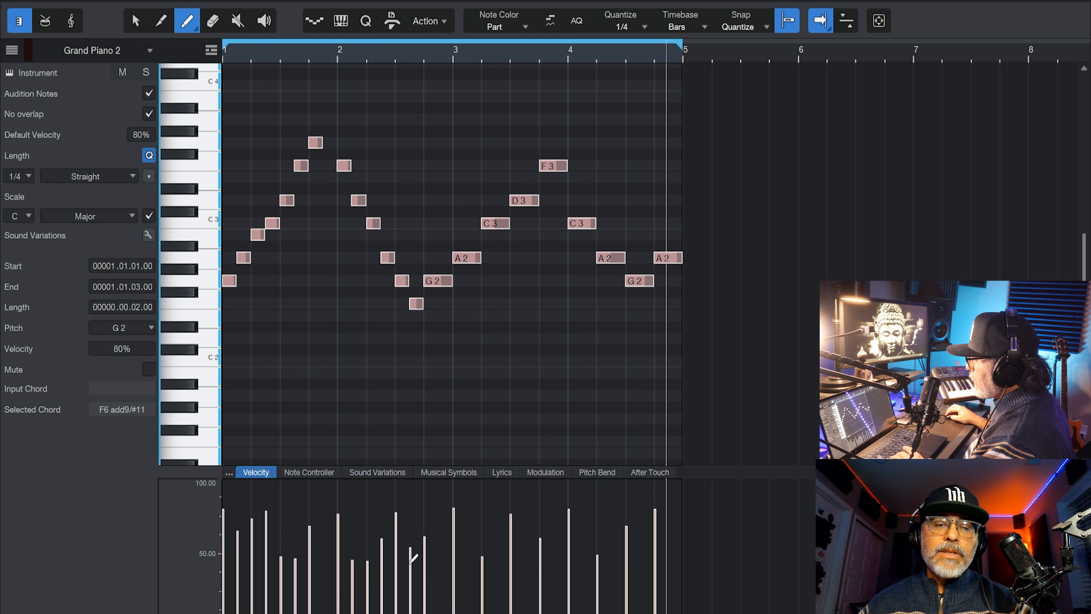
Lower the third melody note's velocity to just below 50% and play the melody back.
{"action": "left_click_drag", "start_coordinate": [271, 546], "coordinate": [249, 559]}
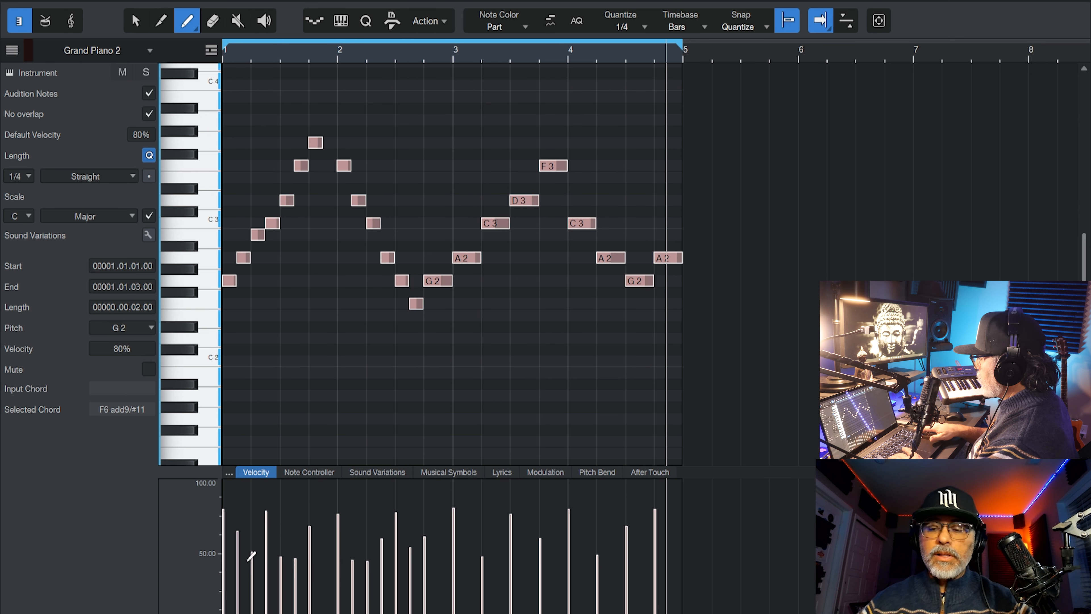
{"action": "key", "text": "space"}
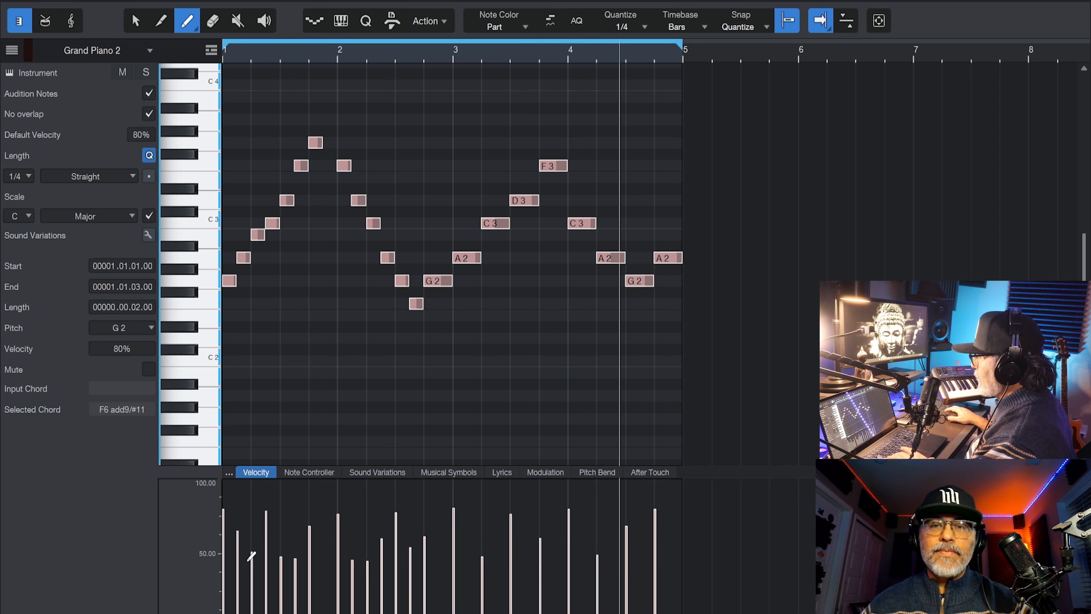
{"action": "key", "text": "space"}
Close the note editor, delete the melody event on the Grand Piano 2 track and return the playhead to the start.
{"action": "key", "text": "F2"}
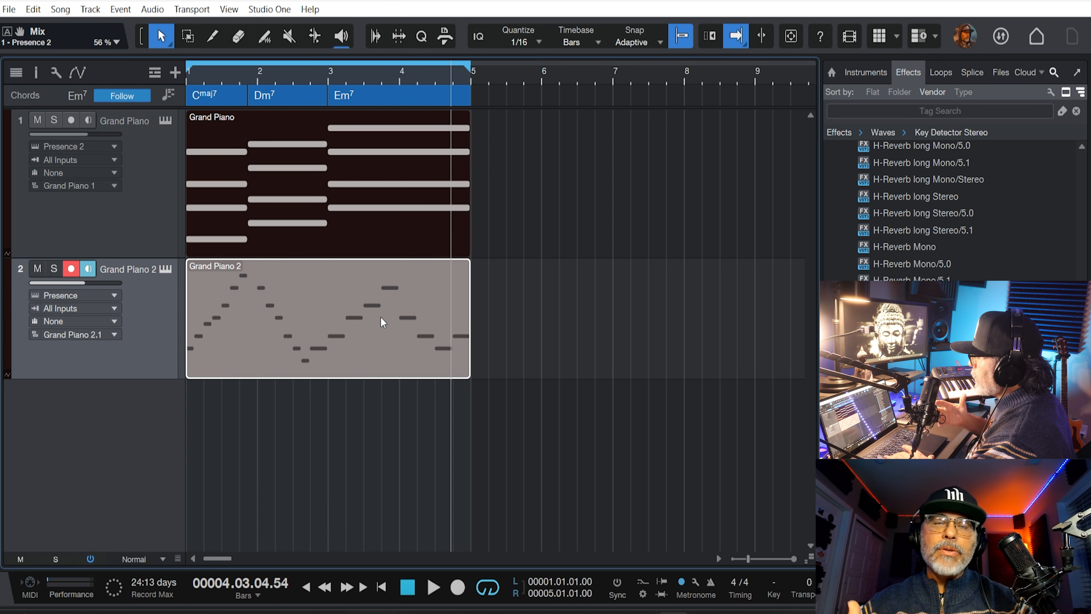
{"action": "left_click", "coordinate": [380, 316]}
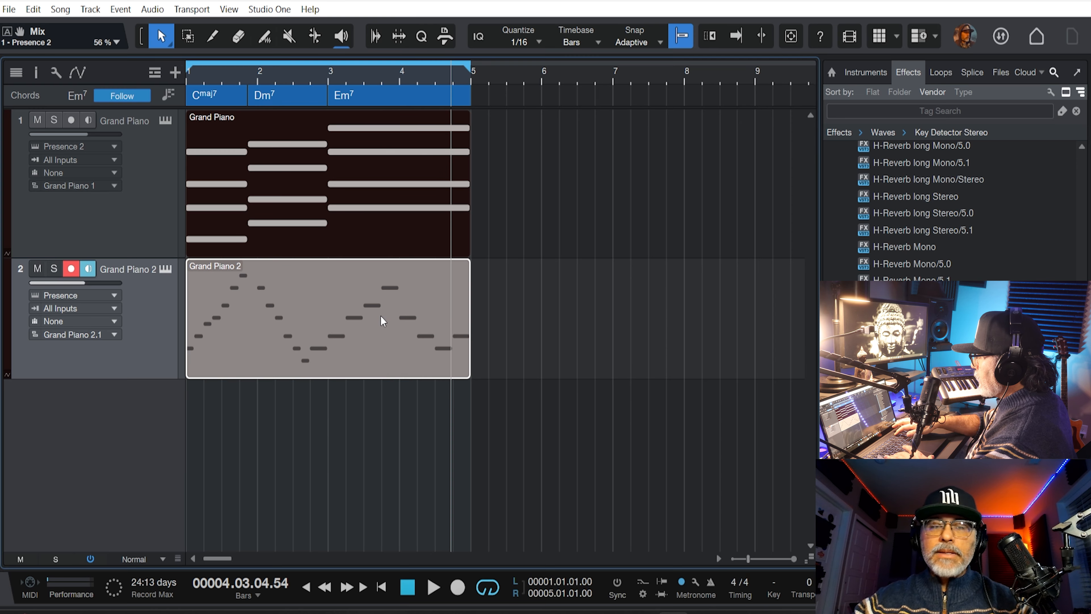
{"action": "key", "text": "Delete"}
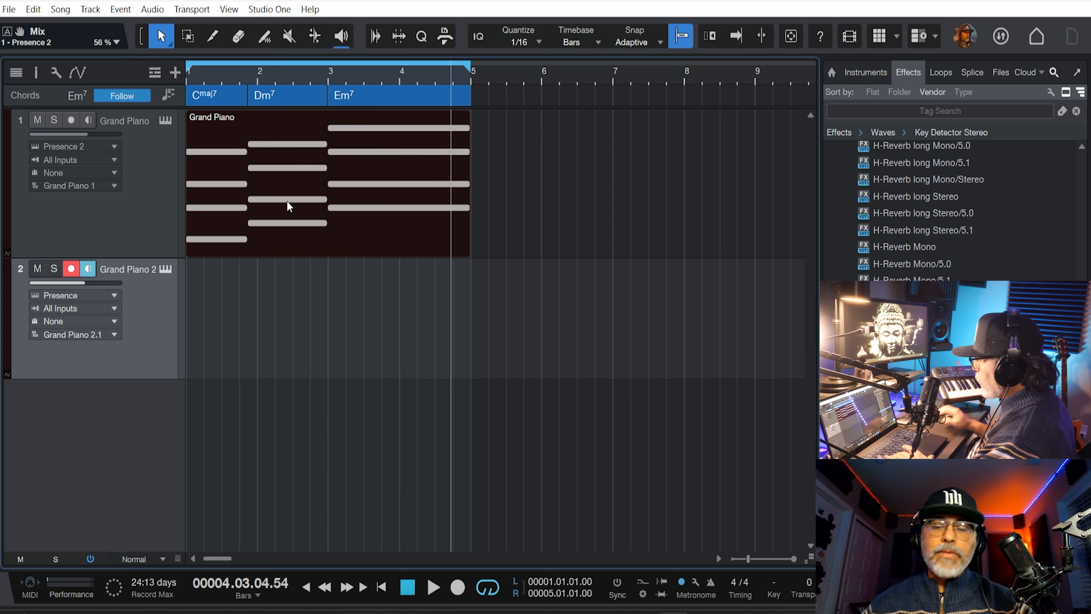
{"action": "key", "text": "comma"}
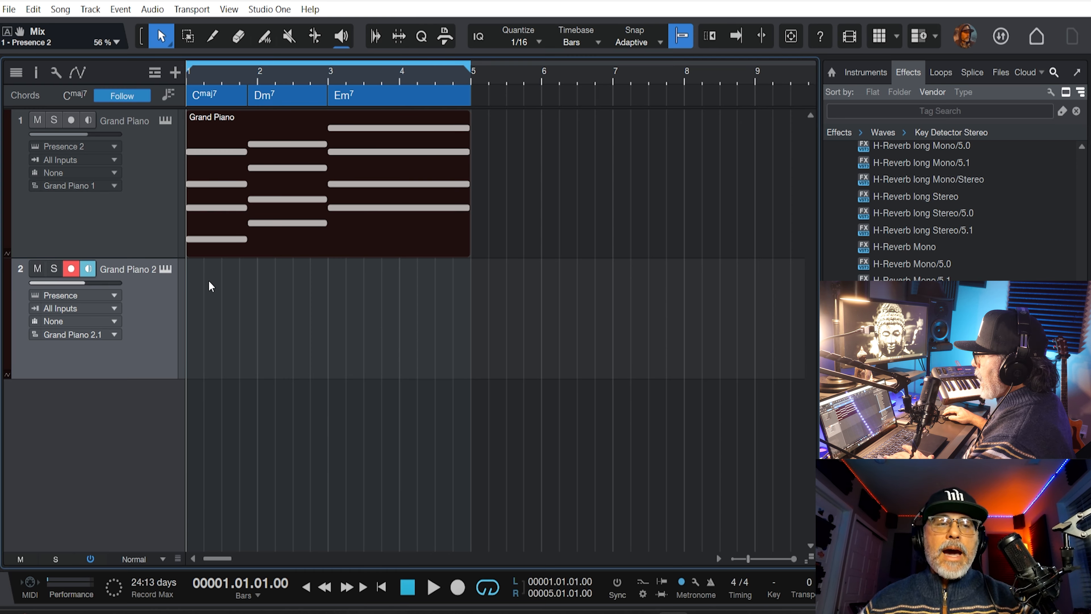
Record a freely played melody across bars 1 to 4 on the Grand Piano 2 track and stop.
{"action": "key", "text": "F2"}
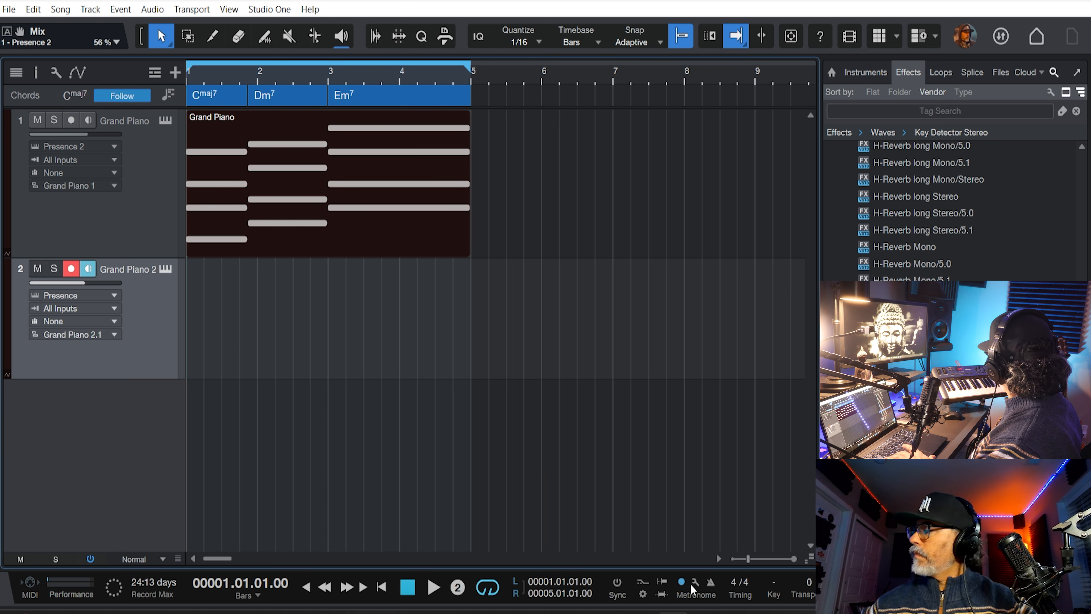
{"action": "key", "text": "KP_Multiply"}
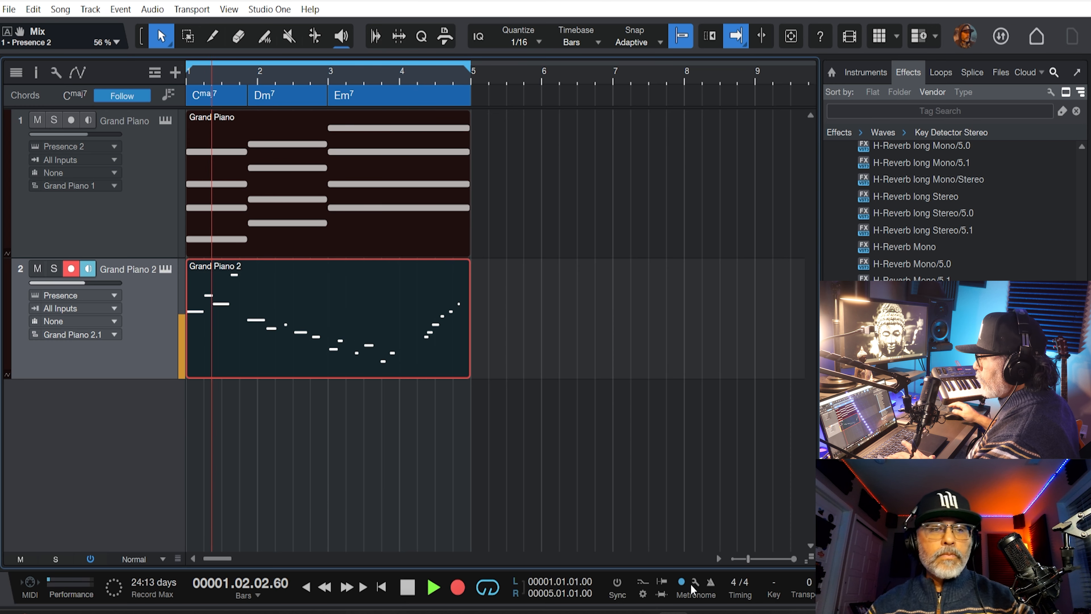
{"action": "key", "text": "space"}
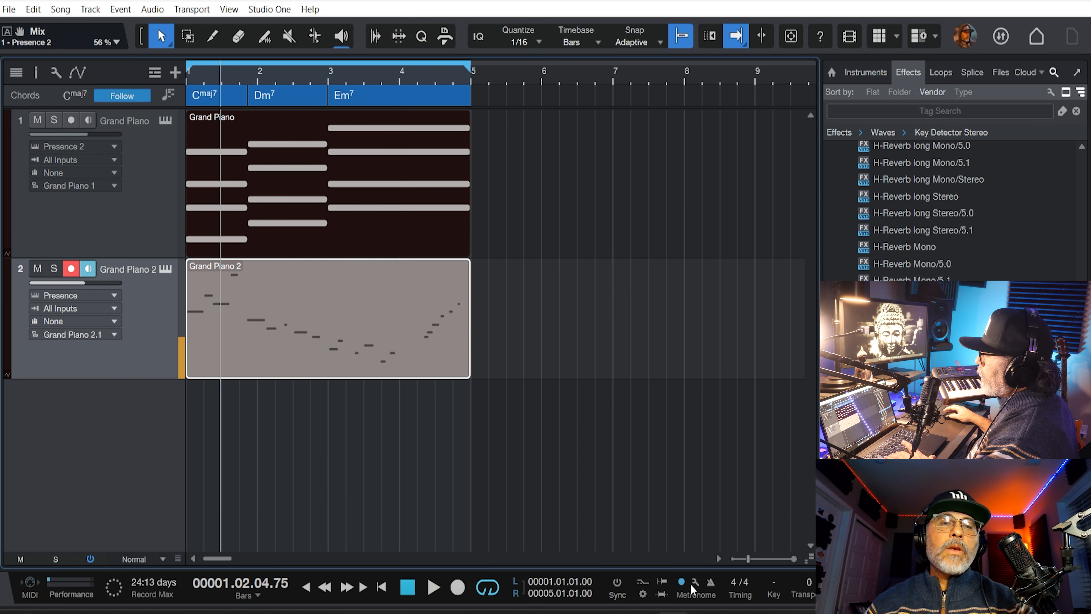
Open the recorded melody in the note editor, select all notes, quantize them to 1/4 and play the result.
{"action": "double_click", "coordinate": [415, 310]}
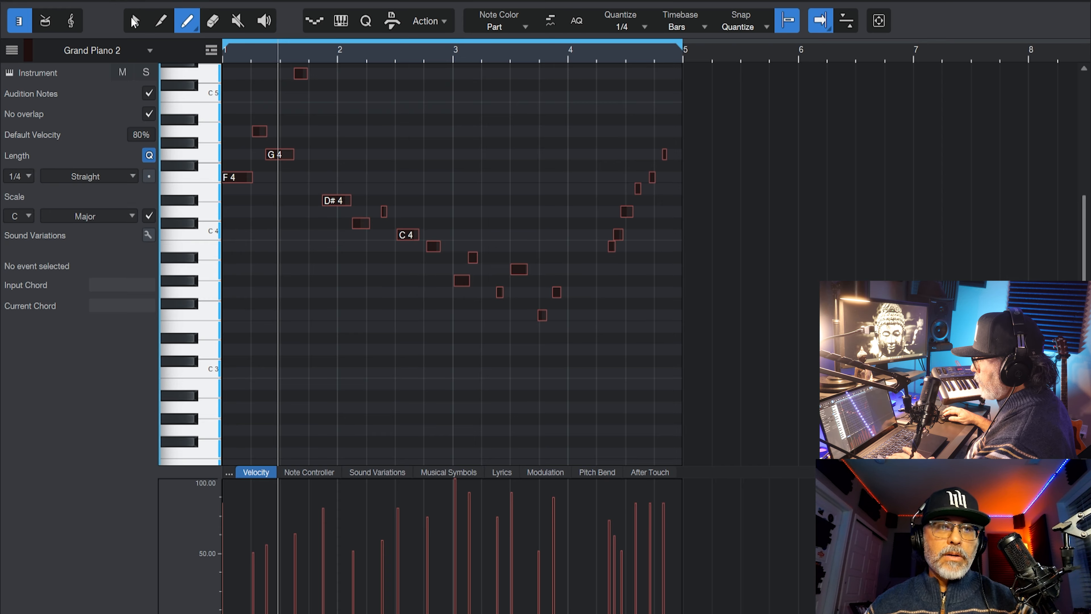
{"action": "left_click", "coordinate": [135, 21]}
{"action": "key", "text": "ctrl+a"}
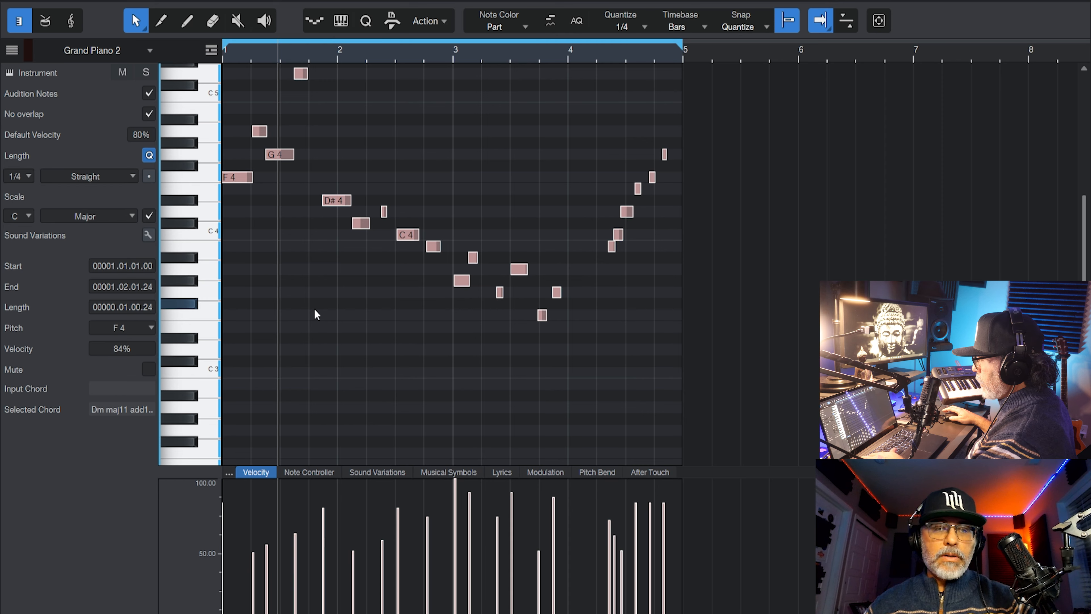
{"action": "key", "text": "q"}
{"action": "key", "text": "space"}
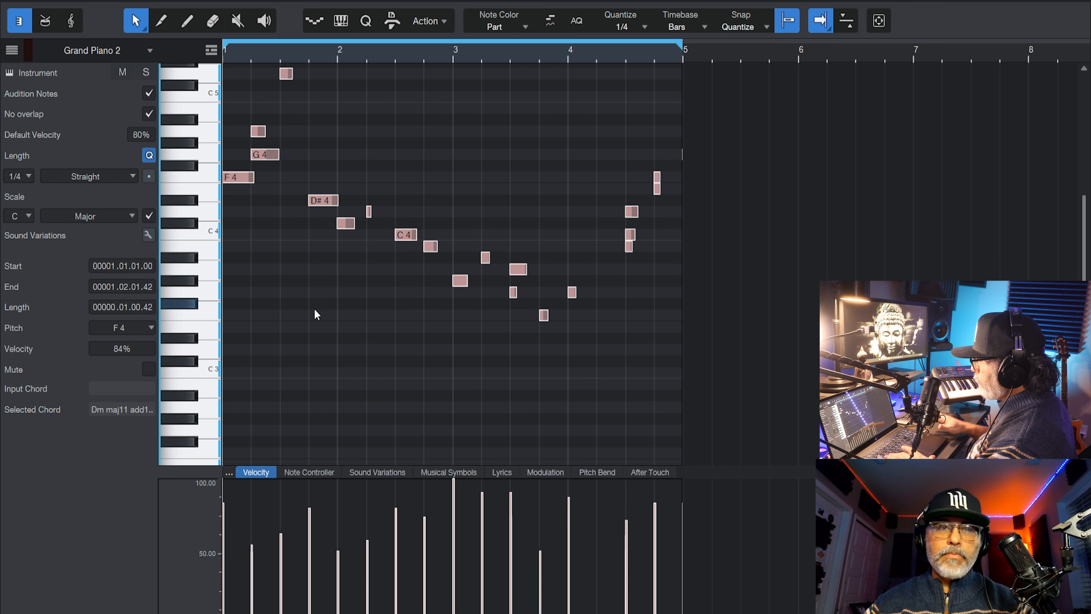
Try the G4 note on beat 4 of bar 1, delete it and play the melody.
{"action": "left_click_drag", "start_coordinate": [264, 154], "coordinate": [305, 152]}
{"action": "key", "text": "ctrl+z"}
{"action": "left_click", "coordinate": [268, 165]}
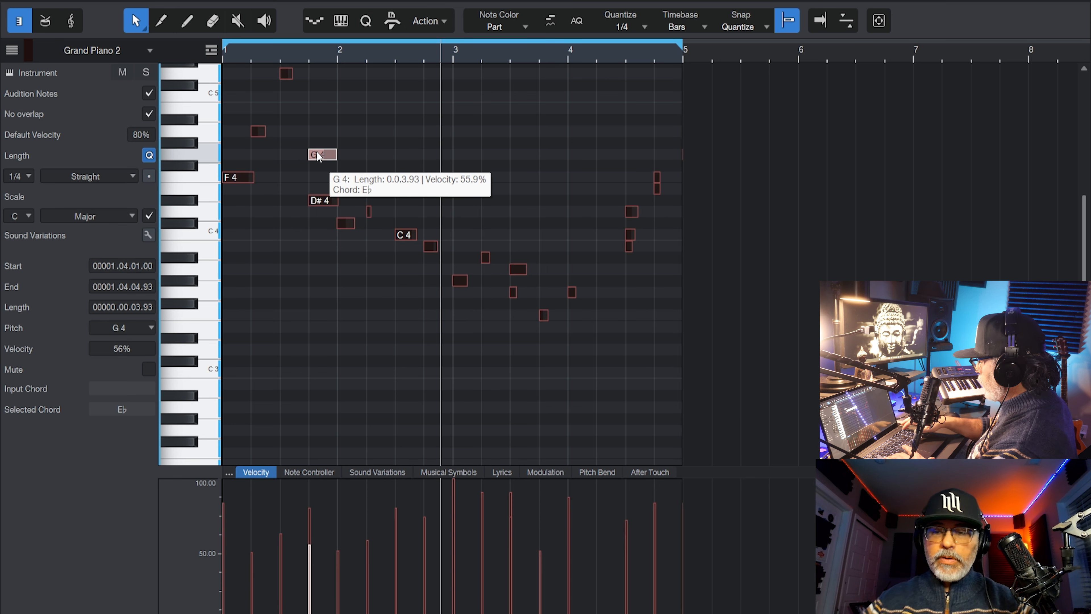
{"action": "key", "text": "Delete"}
{"action": "key", "text": "space"}
{"action": "key", "text": "f"}
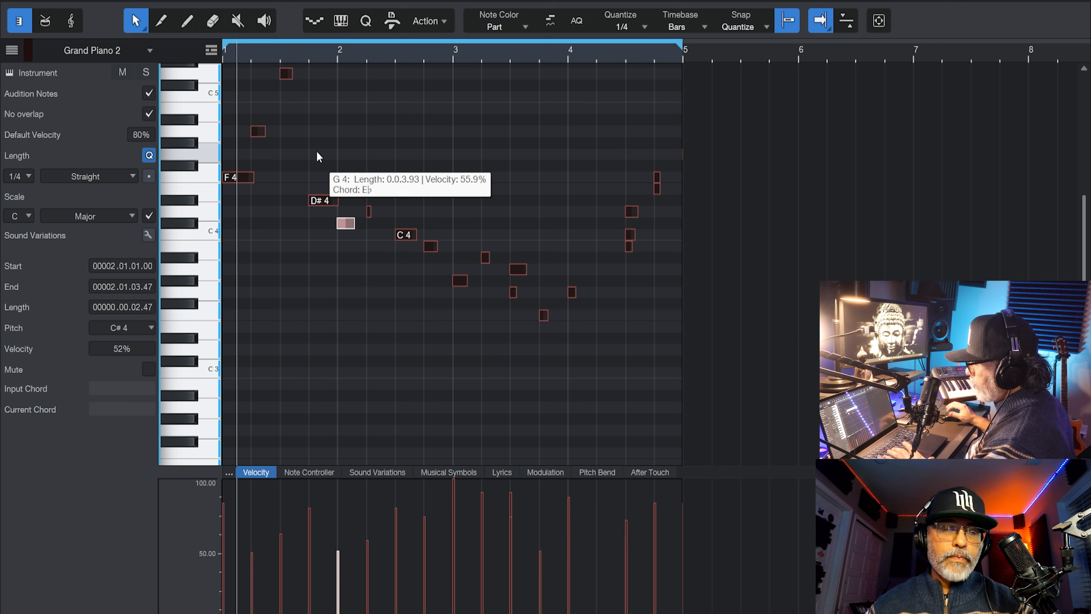
Audition the D#4 note on beat 4 of bar 1, raise it to E4 and play the melody.
{"action": "scroll", "coordinate": [326, 307], "scroll_direction": "up", "scroll_amount": 1}
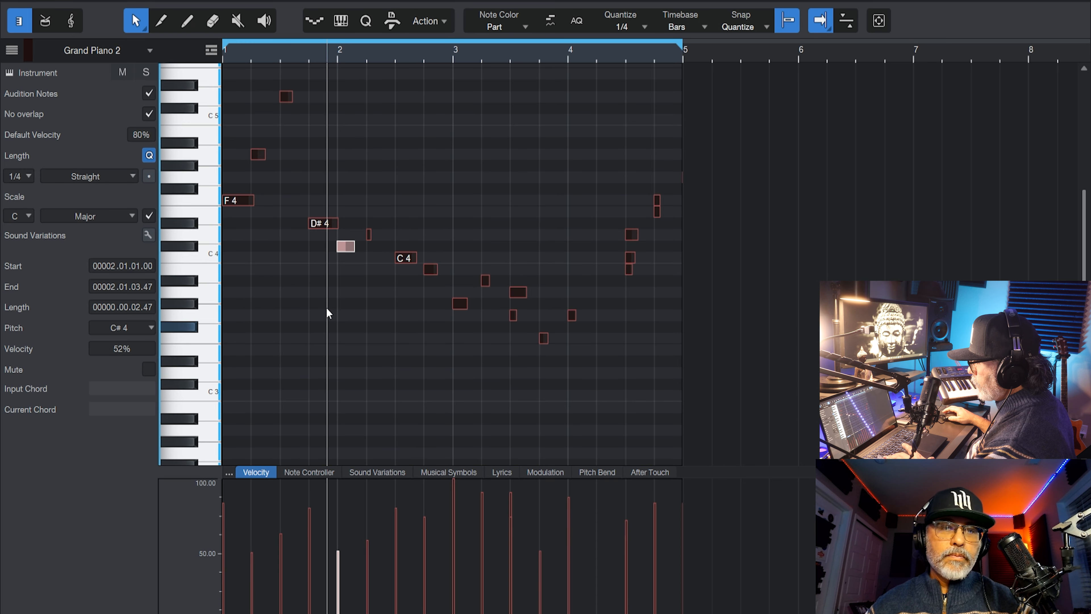
{"action": "left_click", "coordinate": [325, 224]}
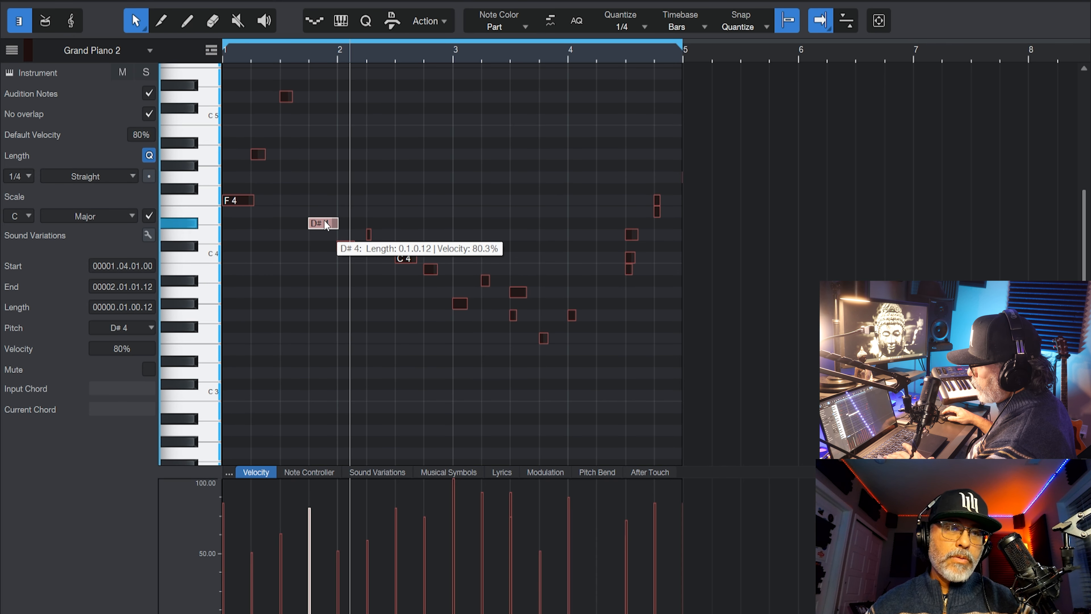
{"action": "left_click", "coordinate": [188, 222]}
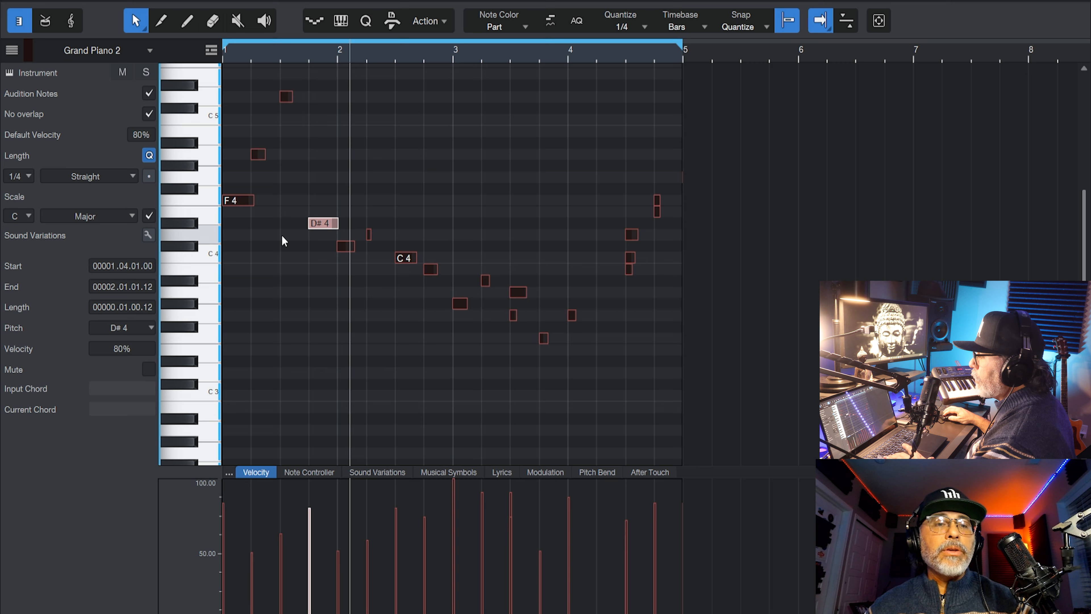
{"action": "left_click_drag", "start_coordinate": [316, 224], "coordinate": [316, 212]}
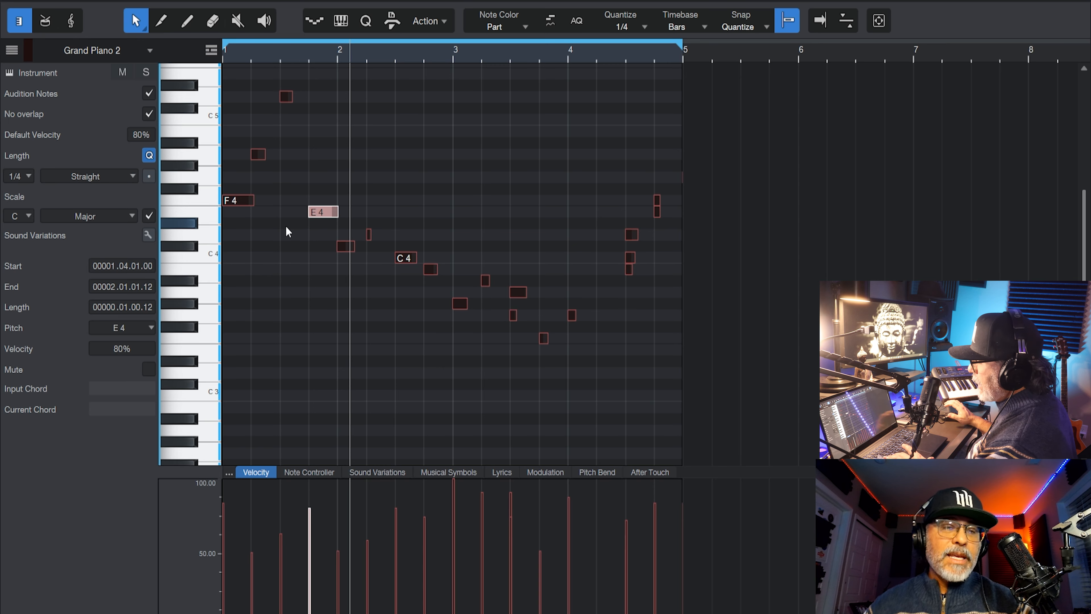
{"action": "key", "text": "space"}
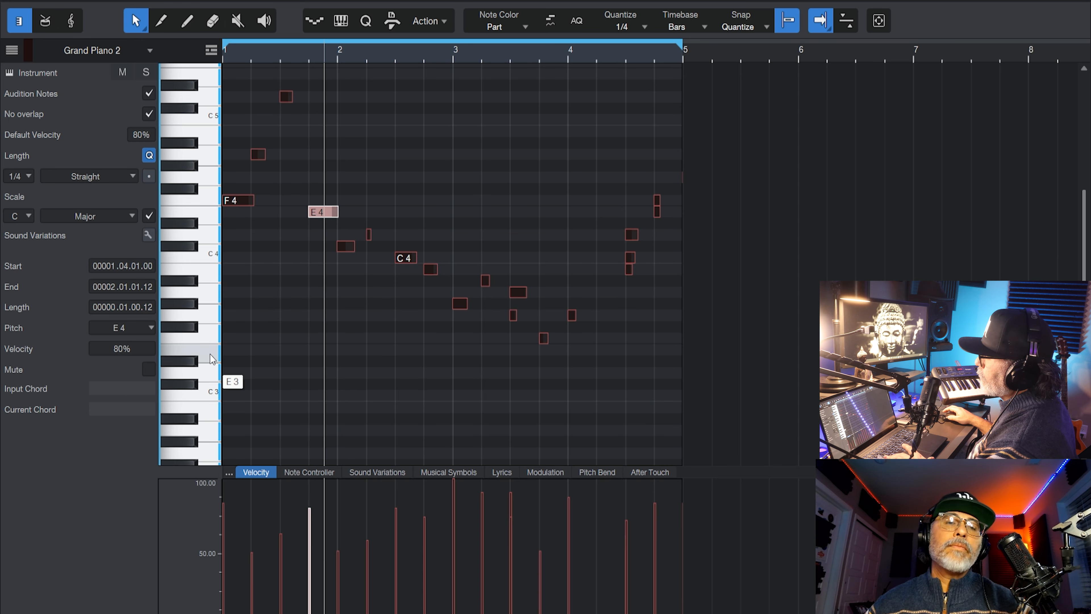
Lower the C#4 note at the start of bar 2 to C4 and play the melody.
{"action": "key", "text": "space"}
{"action": "left_click_drag", "start_coordinate": [345, 246], "coordinate": [347, 256]}
{"action": "key", "text": "space"}
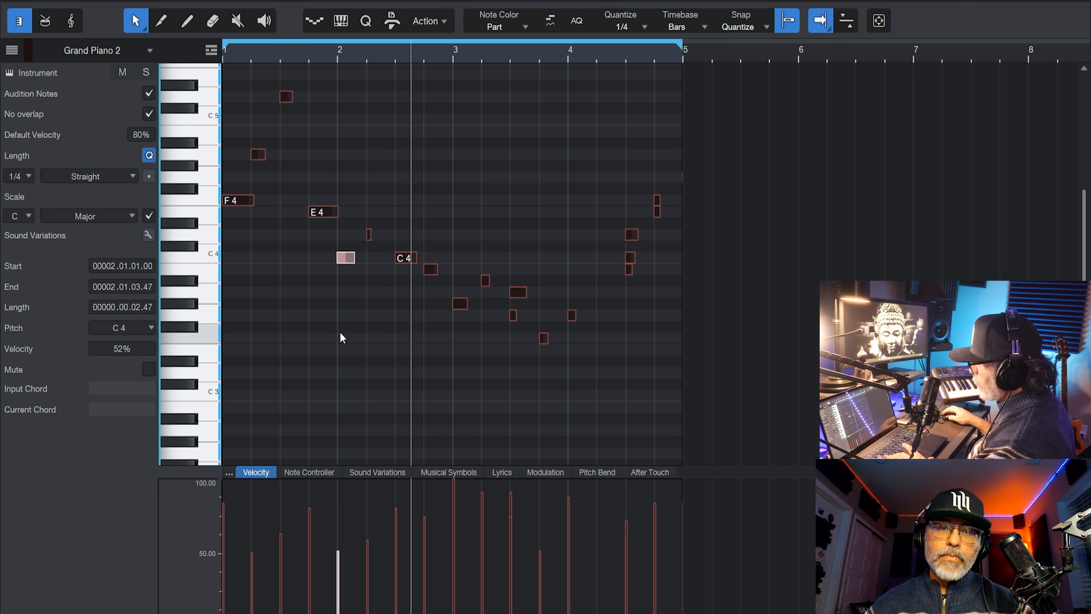
Lower the G#3 note at the start of bar 3 to G3 and raise the A#3 note on beat 2 to B3.
{"action": "mouse_move", "coordinate": [461, 302]}
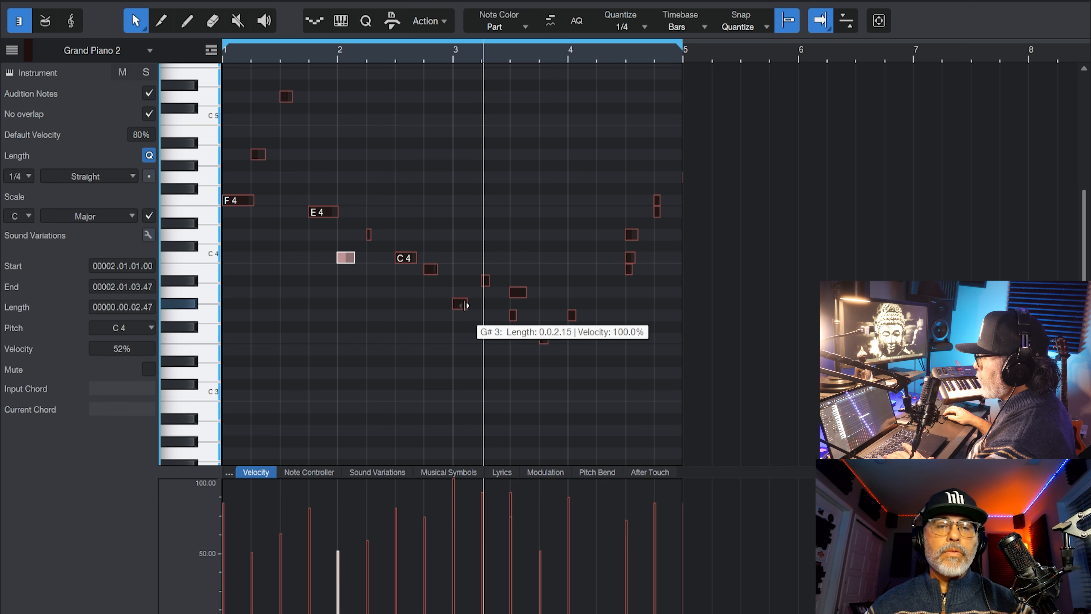
{"action": "left_click_drag", "start_coordinate": [462, 303], "coordinate": [463, 314]}
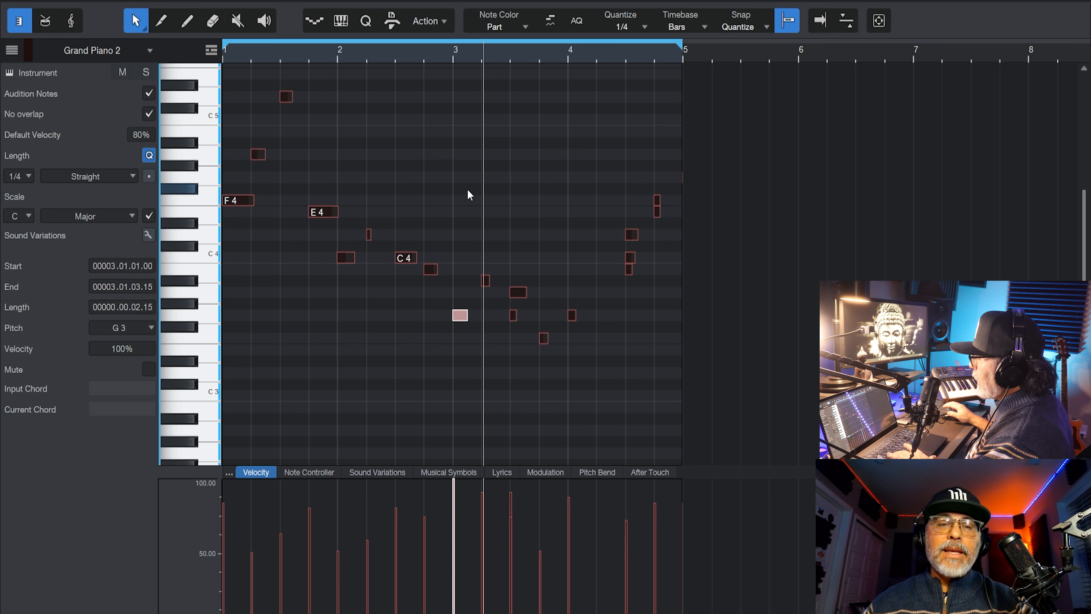
{"action": "left_click_drag", "start_coordinate": [486, 280], "coordinate": [485, 269]}
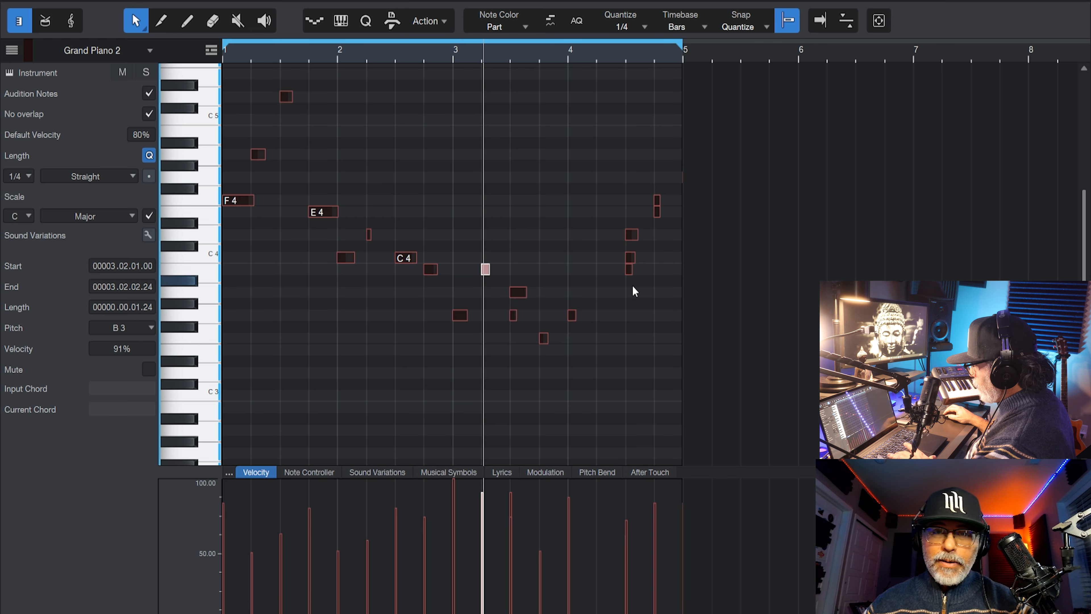
Move the stacked B3 and C4 notes in bar 4 from beat 3 to beat 2, lowering the B3 to A3.
{"action": "left_click_drag", "start_coordinate": [629, 270], "coordinate": [606, 298]}
{"action": "left_click", "coordinate": [630, 257]}
{"action": "left_click_drag", "start_coordinate": [630, 258], "coordinate": [601, 257]}
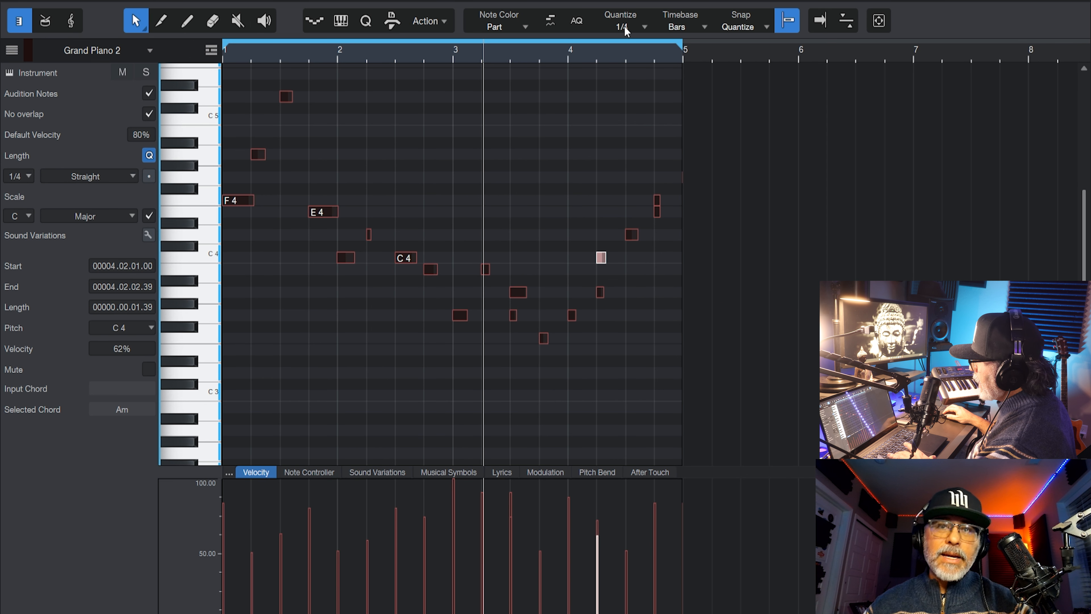
Set quantize to 1/16, shift bar 4's C4 to 4.2.2 and E4 to 4.4.3, and play the melody.
{"action": "left_click", "coordinate": [644, 29]}
{"action": "left_click", "coordinate": [741, 51]}
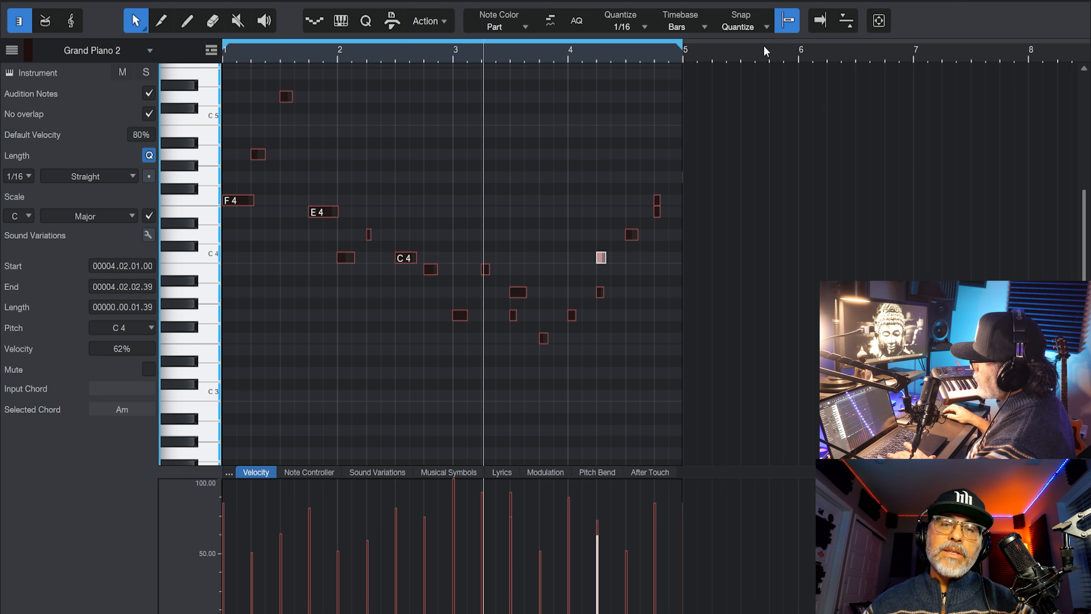
{"action": "left_click_drag", "start_coordinate": [601, 257], "coordinate": [609, 258]}
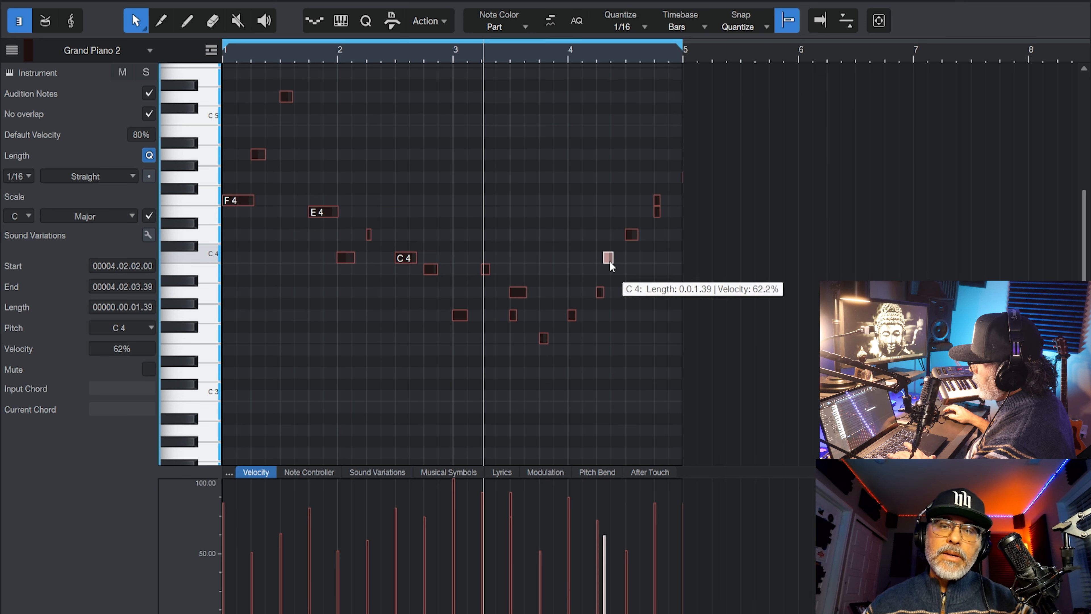
{"action": "left_click_drag", "start_coordinate": [659, 216], "coordinate": [670, 213]}
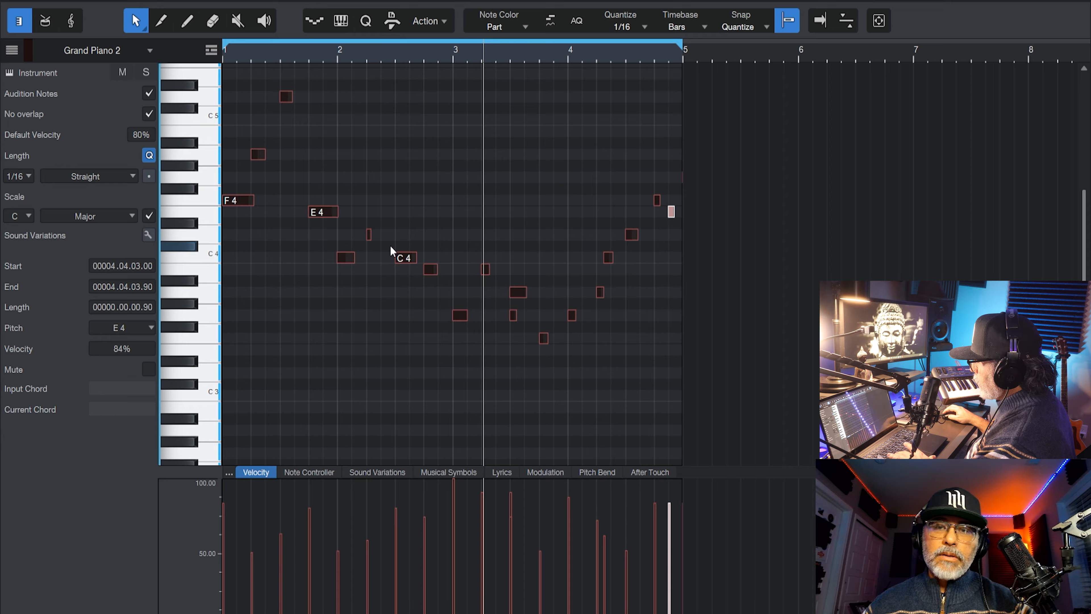
{"action": "key", "text": "space"}
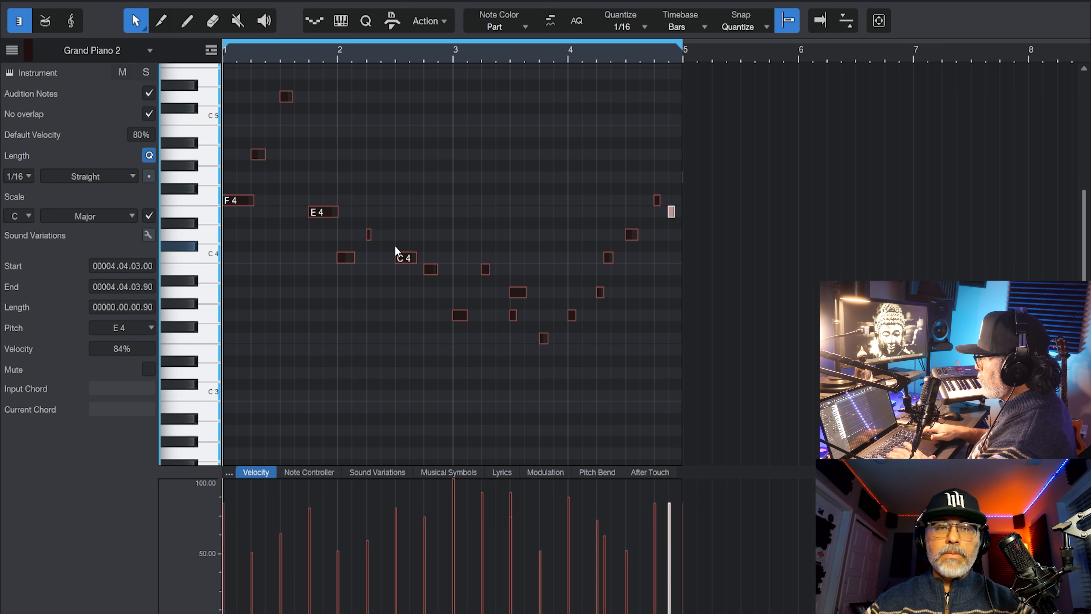
{"action": "key", "text": "f"}
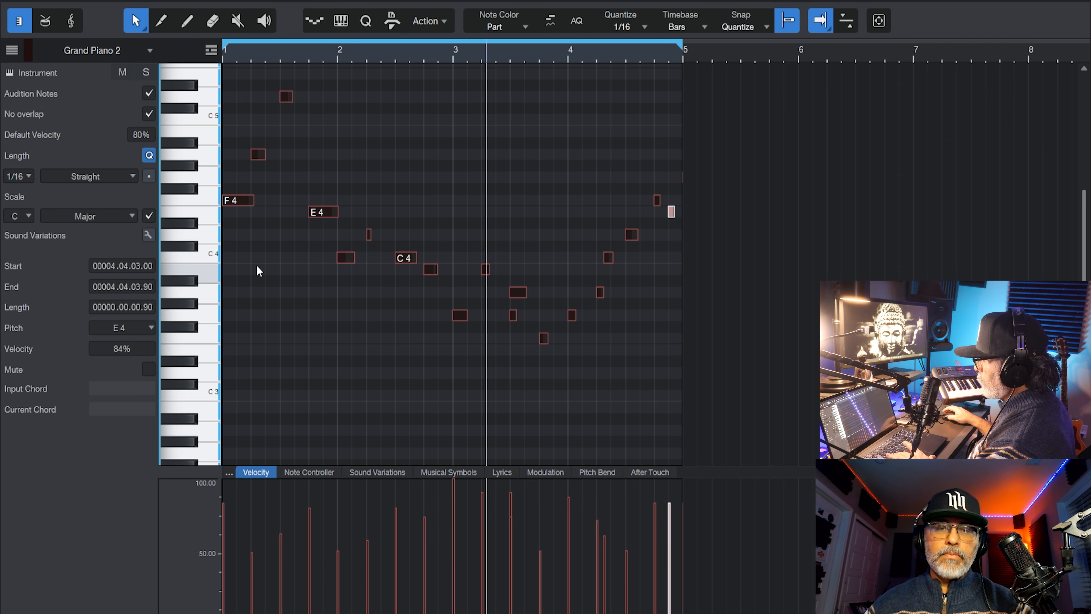
Shift the A3 note on beat 3 of bar 3 one sixteenth later to 3.3.2 and play the melody.
{"action": "left_click", "coordinate": [522, 291]}
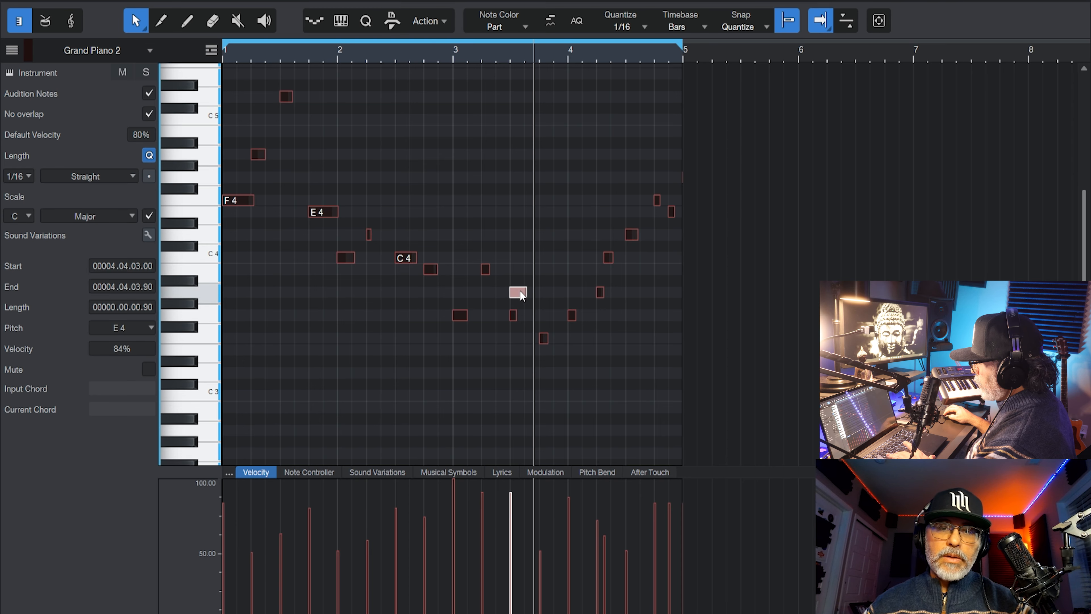
{"action": "key", "text": "f"}
{"action": "key", "text": "alt+Right"}
{"action": "key", "text": "space"}
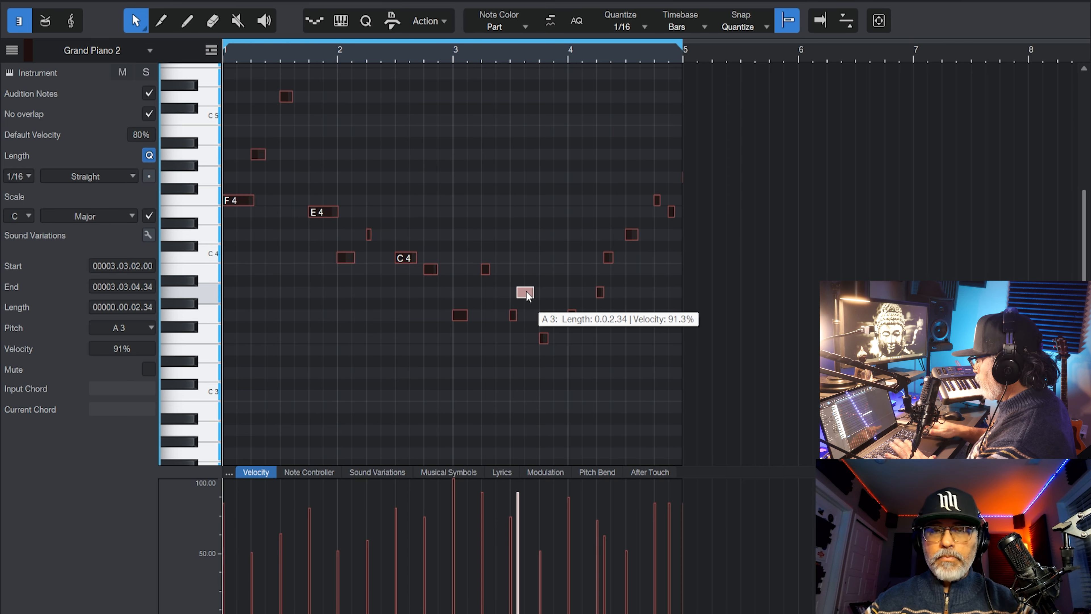
{"action": "key", "text": "f"}
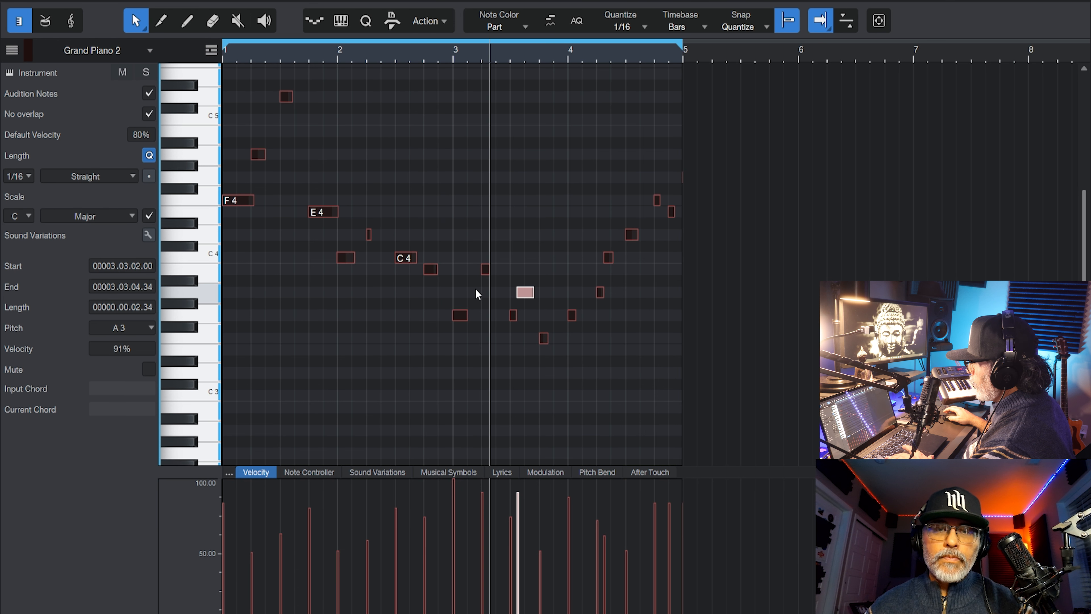
Move bar 3's A3 note to 3.3.3, replay from beat 2 of that bar, and shift bar 4's C4 note to 4.2.3.
{"action": "left_click_drag", "start_coordinate": [527, 294], "coordinate": [532, 296]}
{"action": "left_click", "coordinate": [488, 49]}
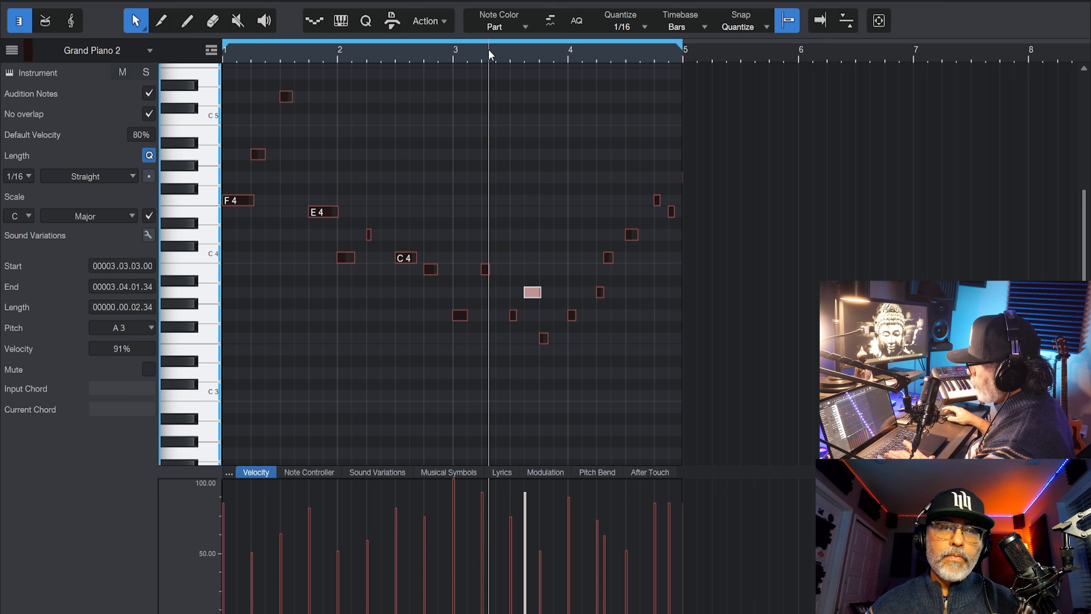
{"action": "key", "text": "f"}
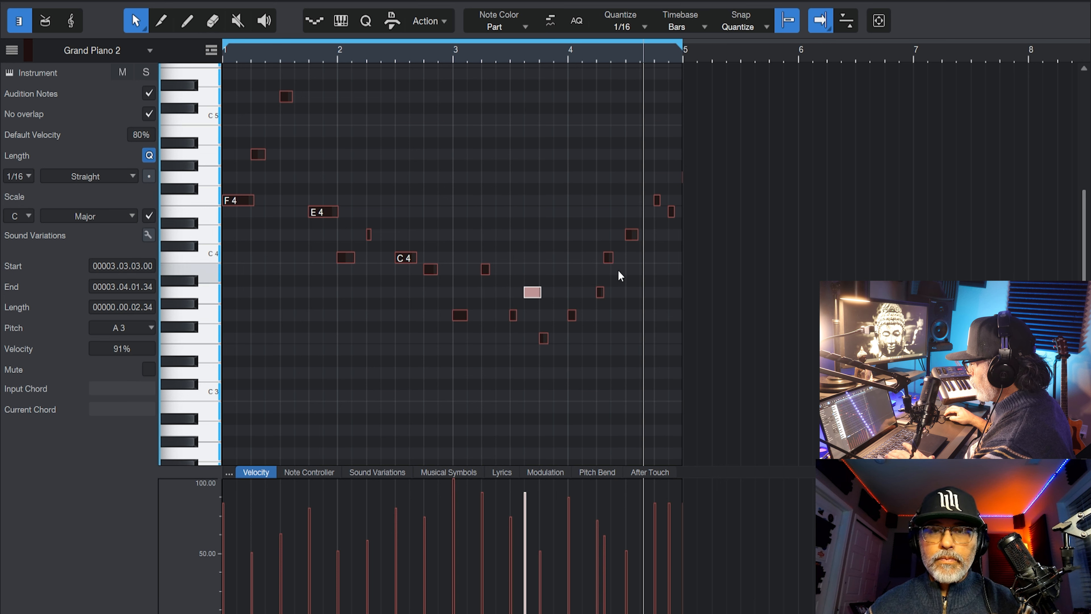
{"action": "left_click_drag", "start_coordinate": [614, 261], "coordinate": [615, 259]}
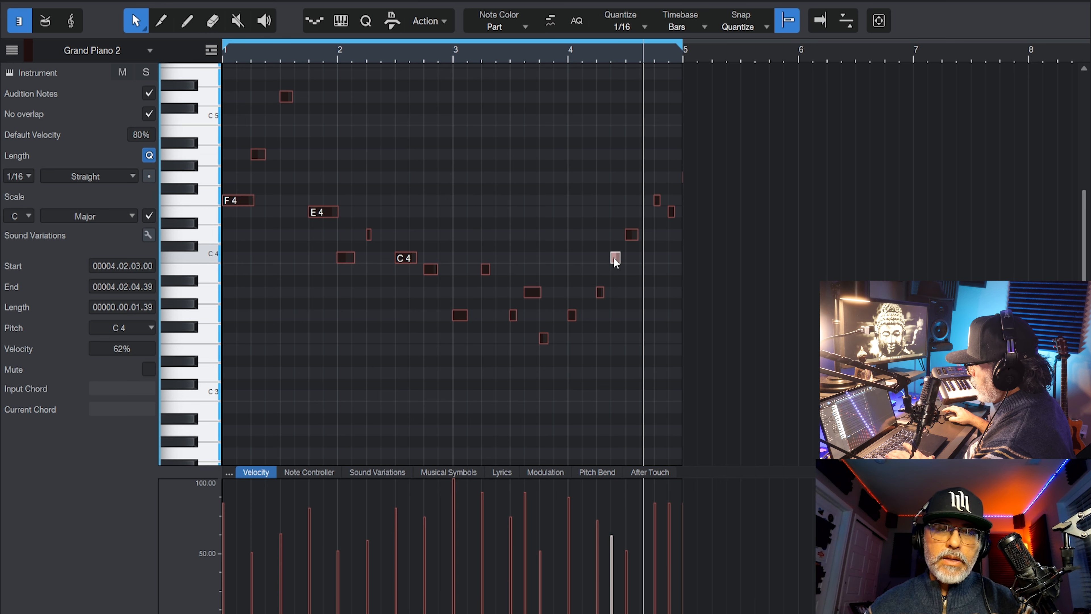
Play the melody from beat 2 of bar 4, turn on autoscroll and clear the note selection.
{"action": "left_click", "coordinate": [599, 55]}
{"action": "key", "text": "space"}
{"action": "key", "text": "f"}
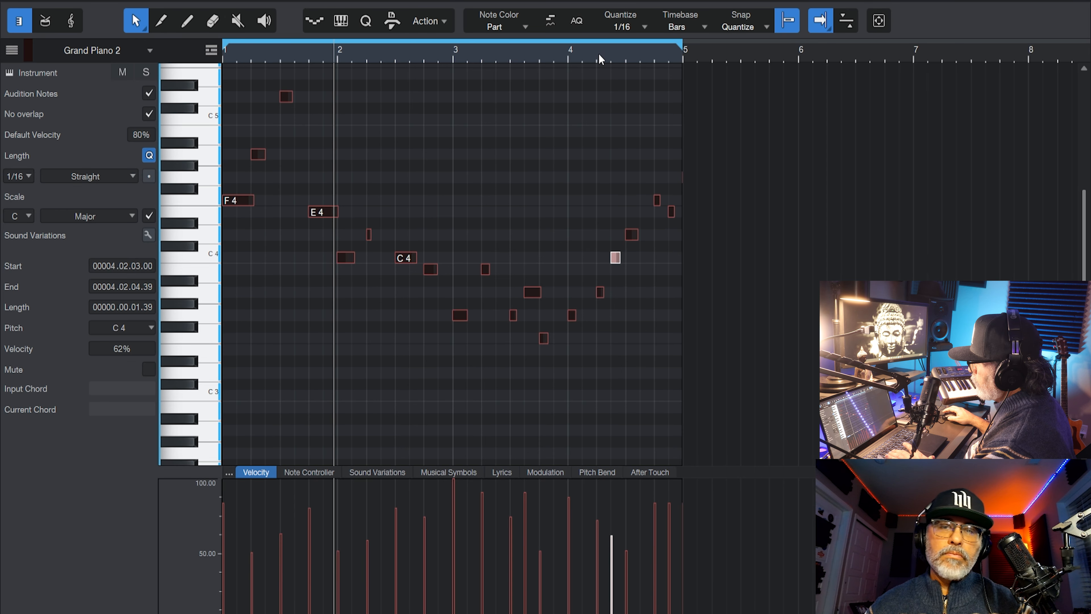
{"action": "left_click", "coordinate": [612, 135]}
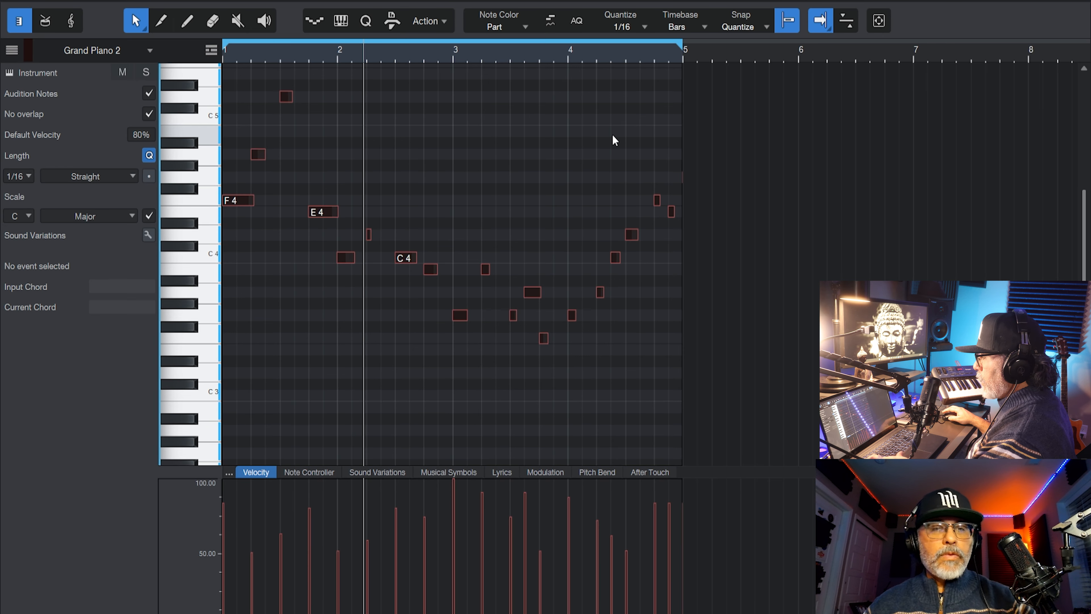
Delete all notes of the melody and record a new live take over bars 1 to 4.
{"action": "key", "text": "ctrl+a"}
{"action": "key", "text": "Delete"}
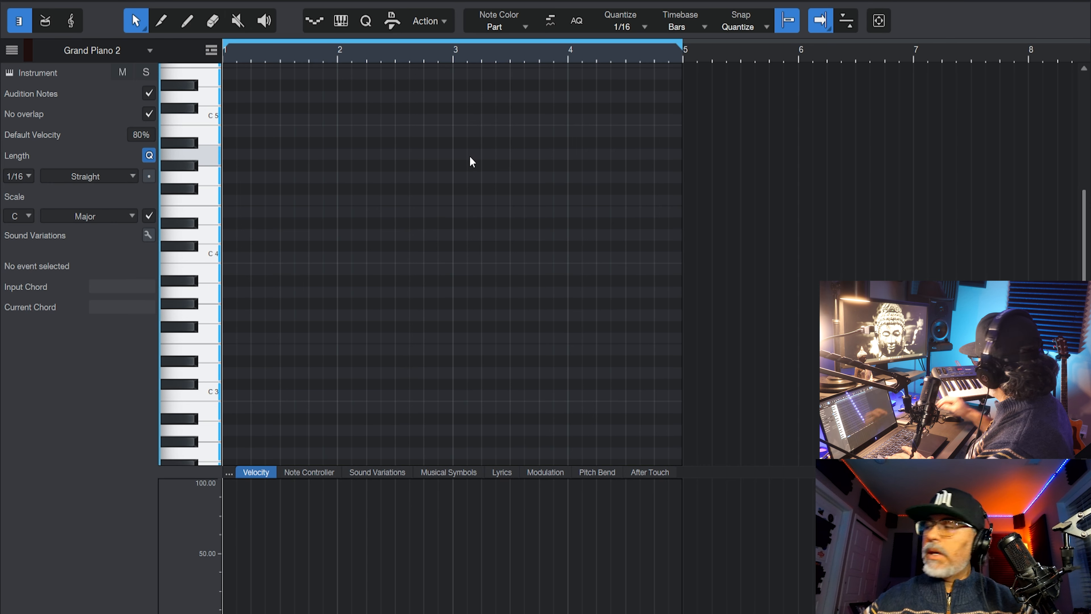
{"action": "key", "text": "KP_Multiply"}
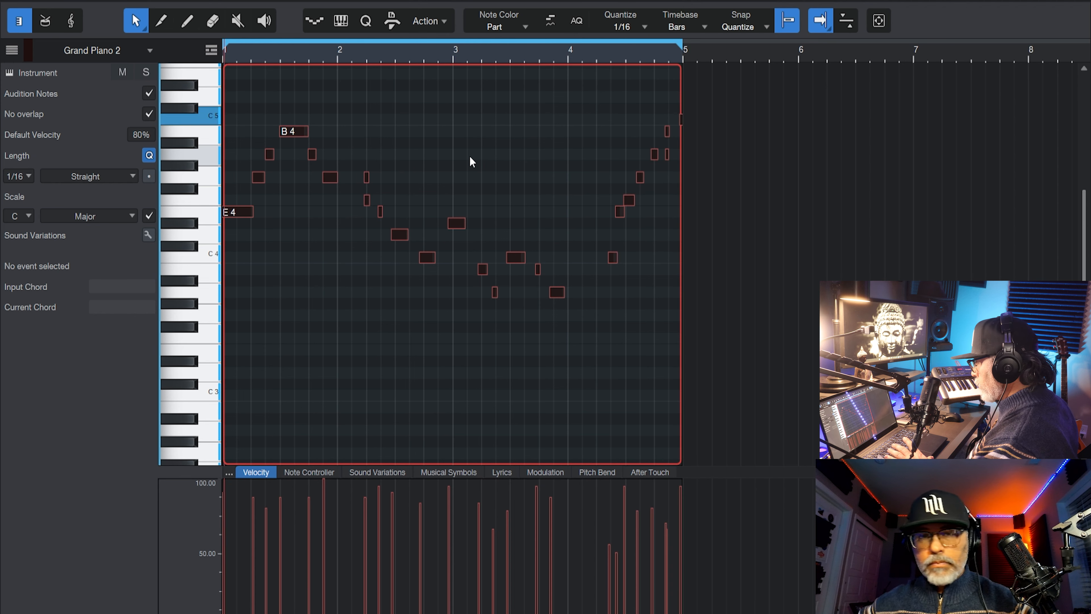
{"action": "key", "text": "space"}
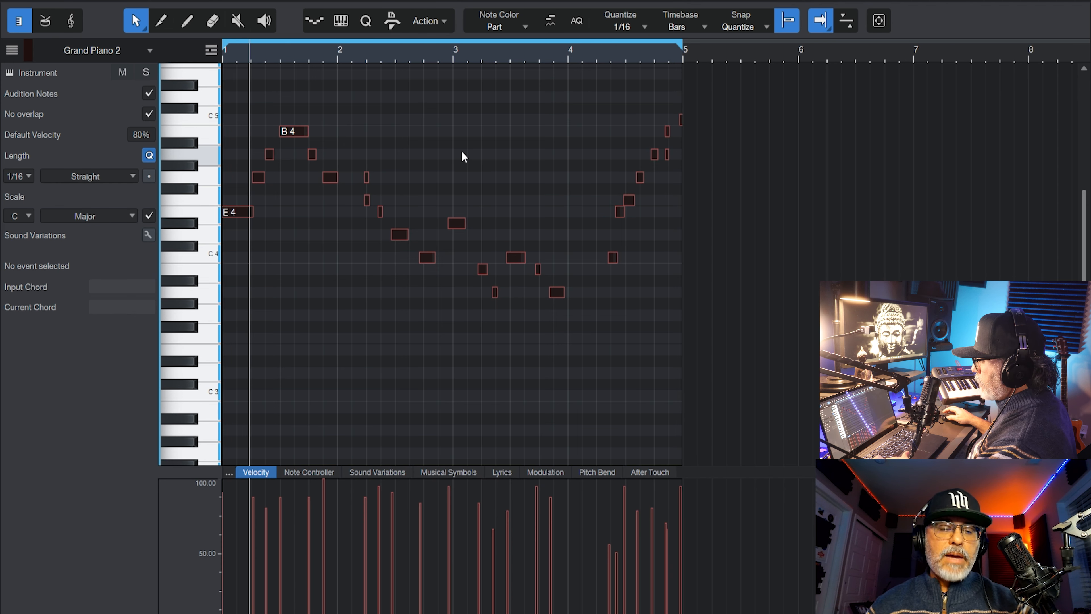
Play the new take from the start and delete the short G4 note stacked above F4 on beat 2 of bar 2.
{"action": "key", "text": "comma"}
{"action": "key", "text": "space"}
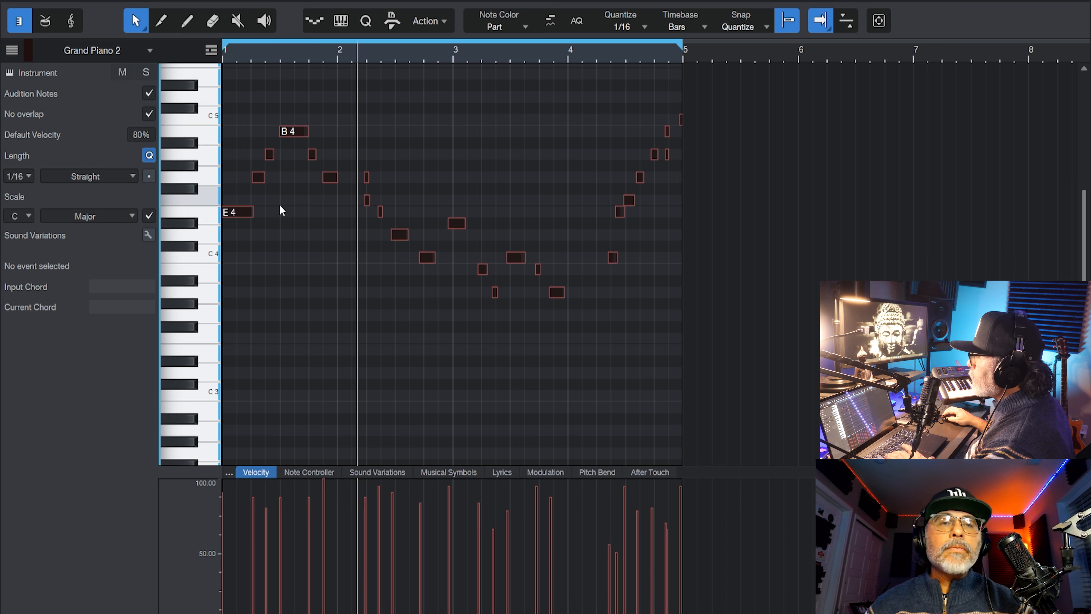
{"action": "key", "text": "space"}
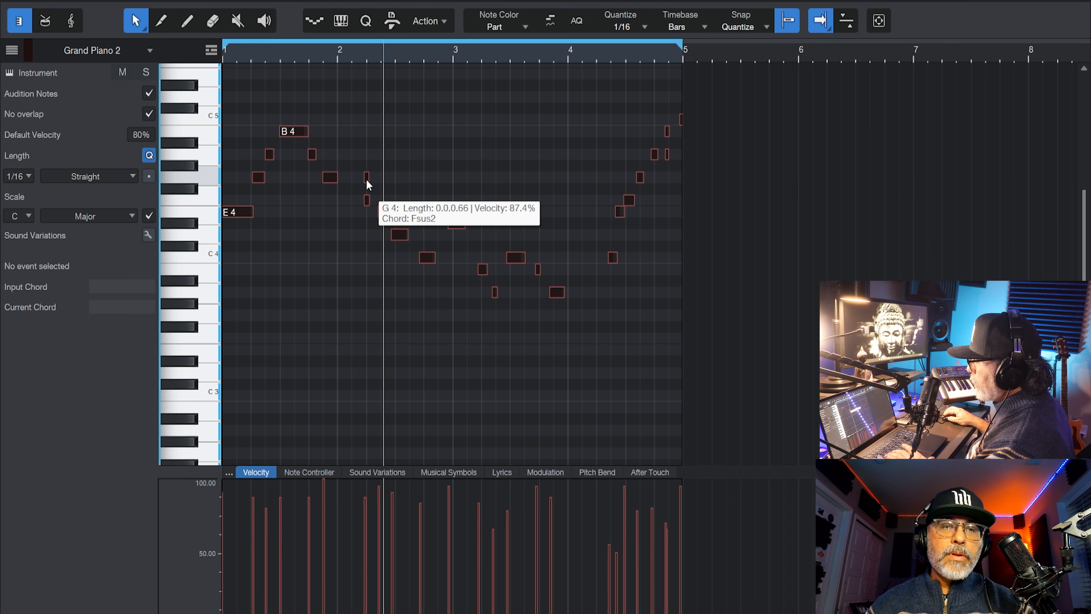
{"action": "left_click", "coordinate": [367, 178]}
{"action": "key", "text": "Delete"}
{"action": "key", "text": "space"}
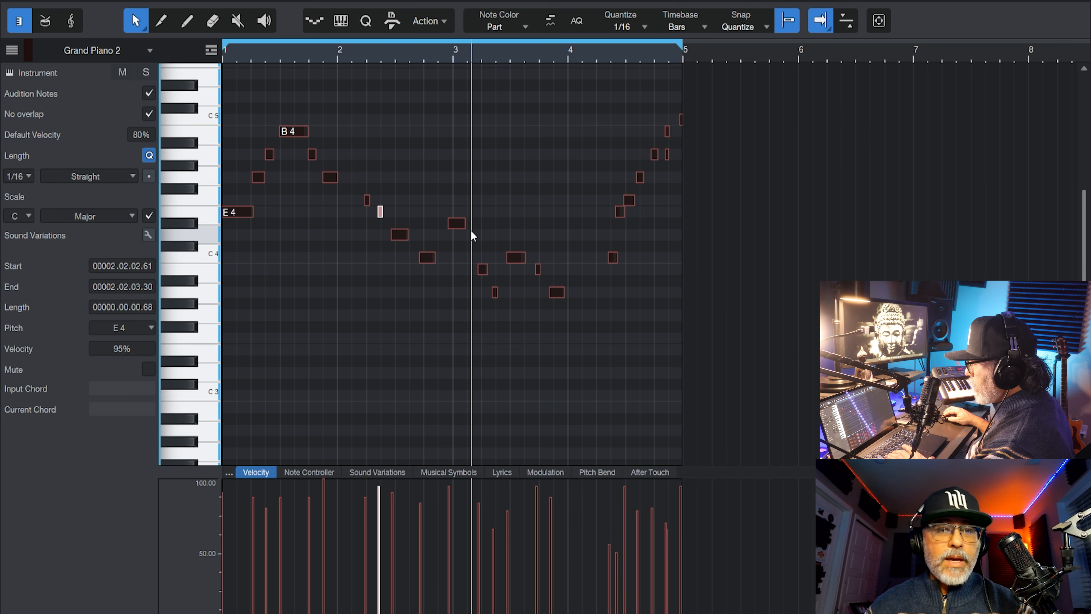
Raise the D#4 note at the start of bar 3 to E4 and delete the short A4 note stacked under B4 at the end of bar 4.
{"action": "left_click", "coordinate": [459, 223]}
{"action": "left_click_drag", "start_coordinate": [460, 225], "coordinate": [460, 213]}
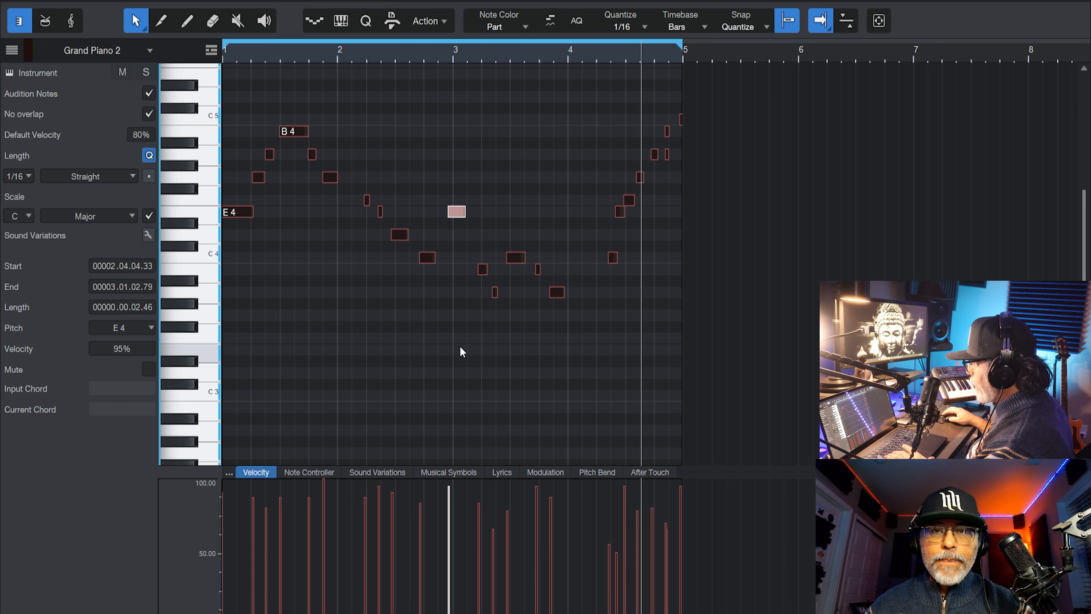
{"action": "left_click", "coordinate": [666, 153]}
{"action": "key", "text": "Right"}
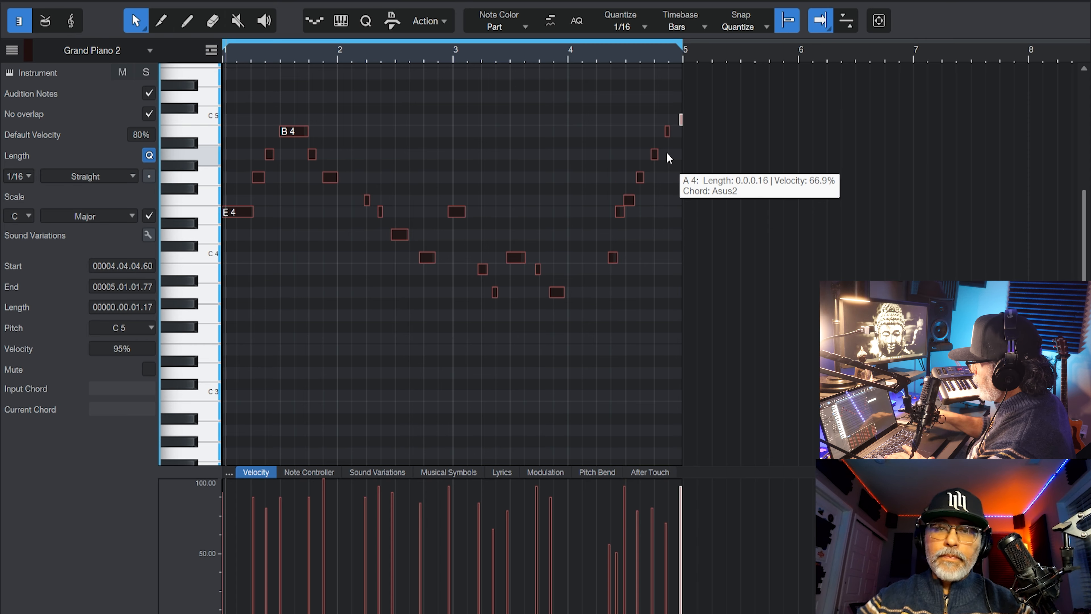
Quantize all melody notes to the 1/16 grid and play the result.
{"action": "key", "text": "ctrl+a"}
{"action": "key", "text": "q"}
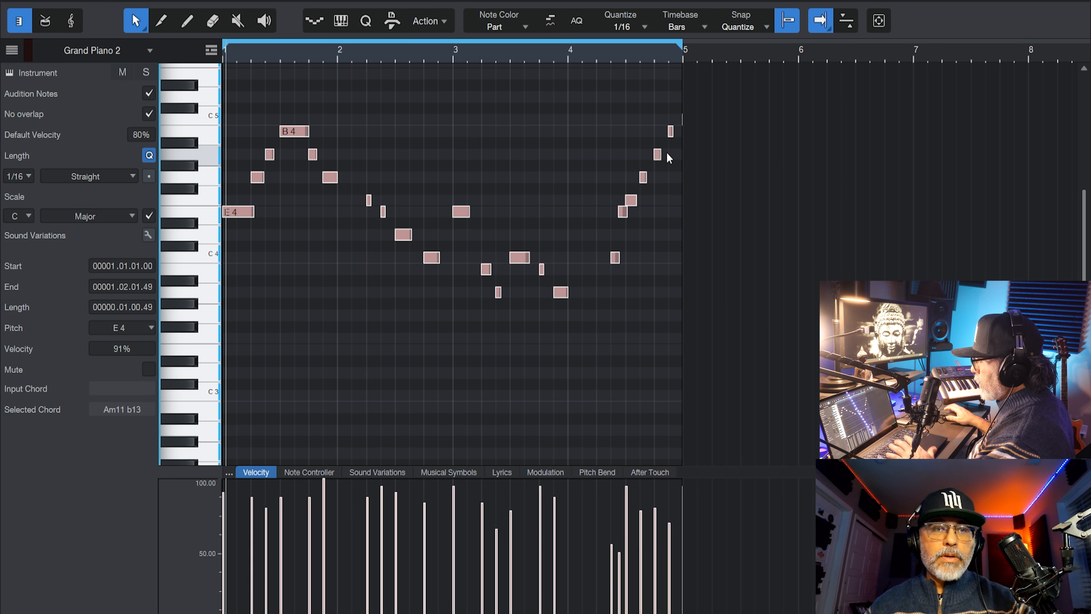
{"action": "key", "text": "space"}
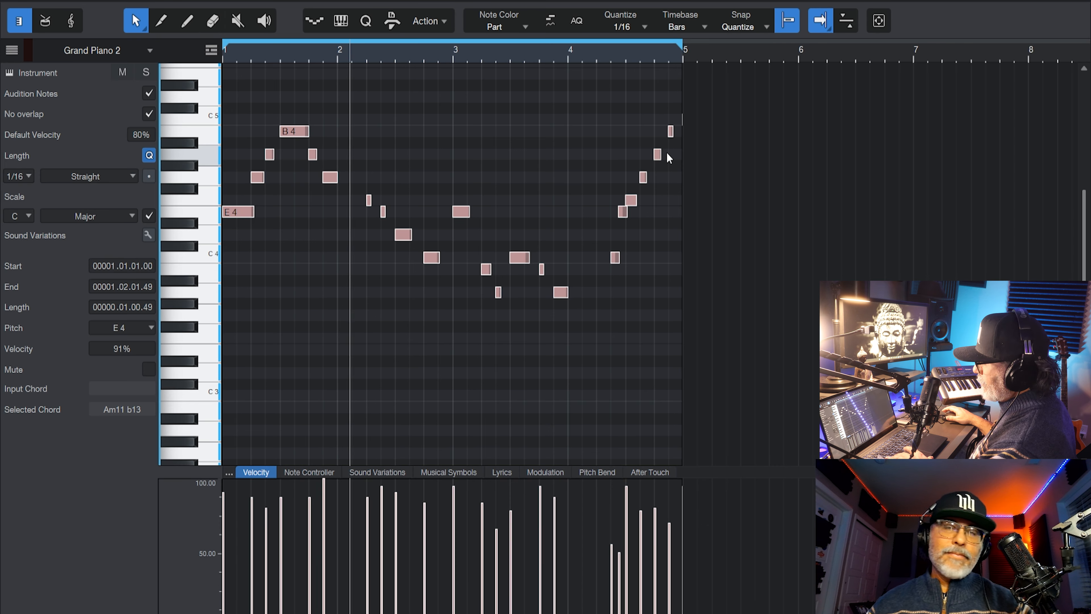
{"action": "key", "text": "space"}
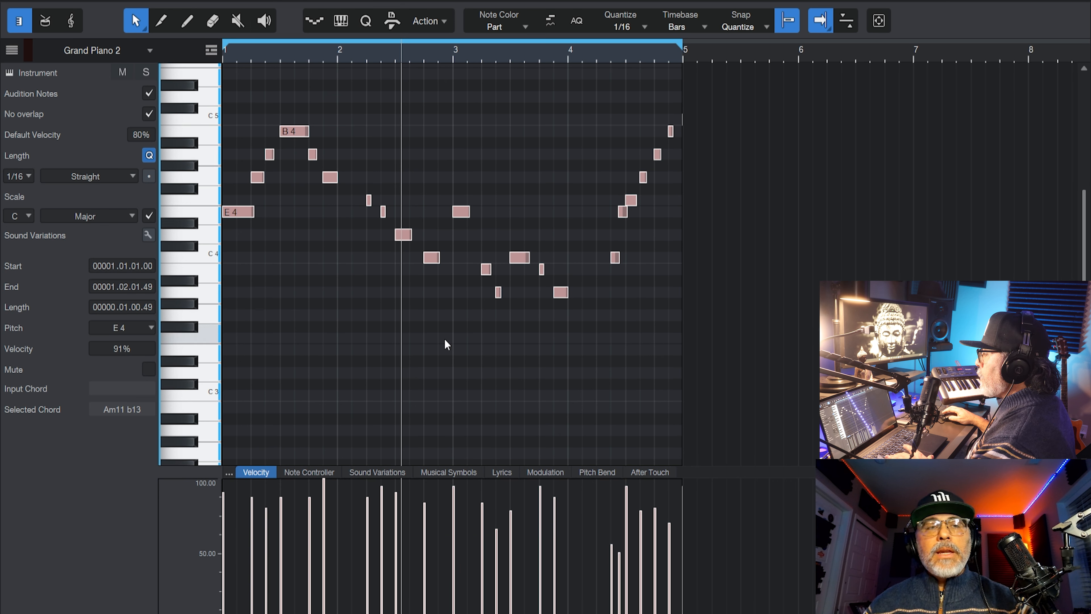
View both piano parts in the arrangement, return to the melody's note editor and show its scale settings with C as the root.
{"action": "key", "text": "F2"}
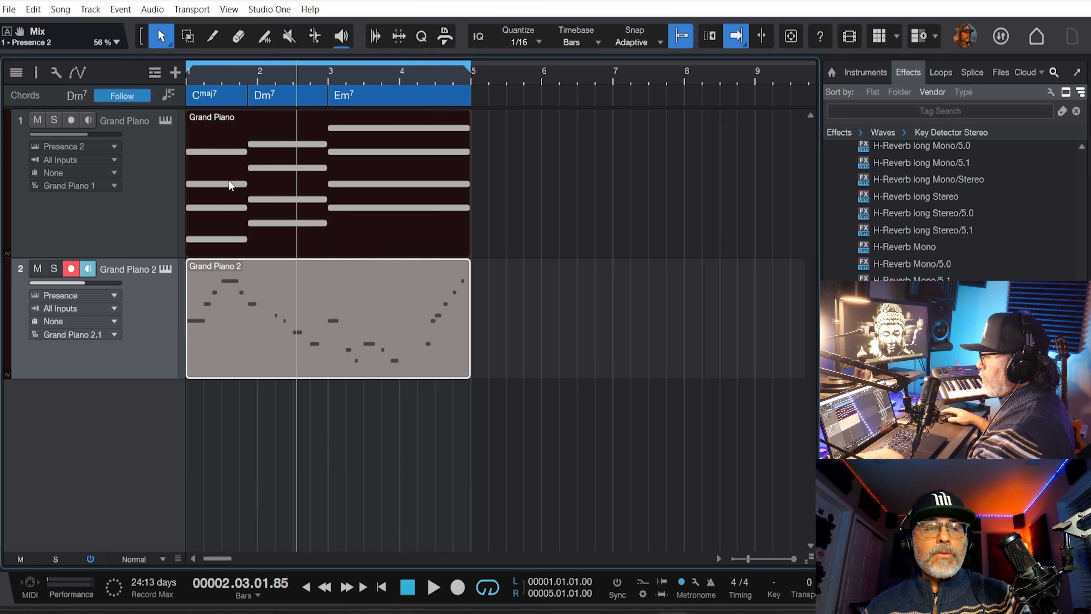
{"action": "key", "text": "F2"}
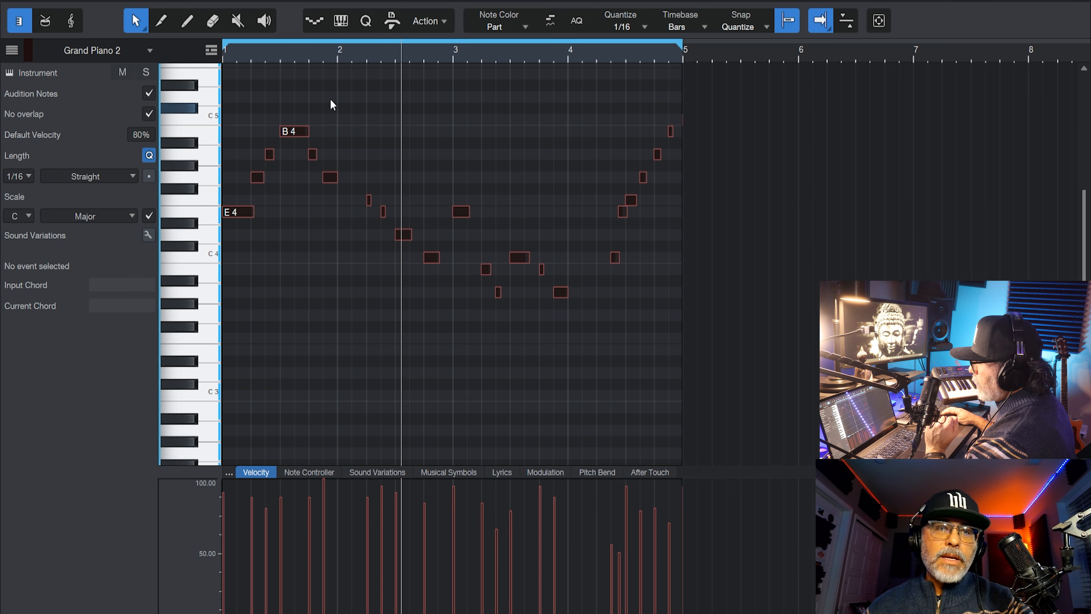
{"action": "left_click", "coordinate": [341, 21]}
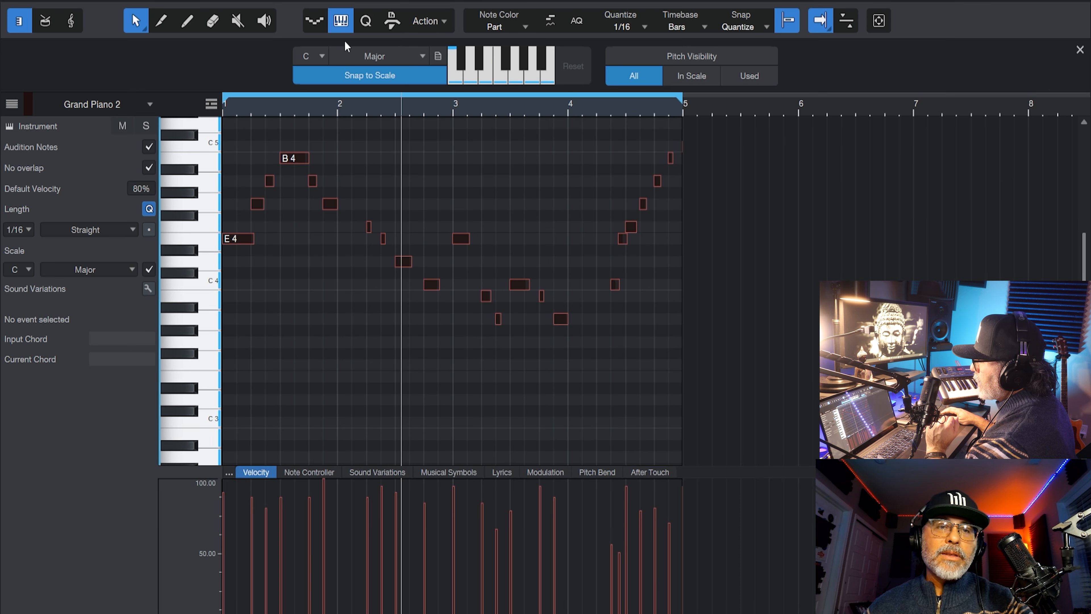
{"action": "left_click", "coordinate": [322, 58]}
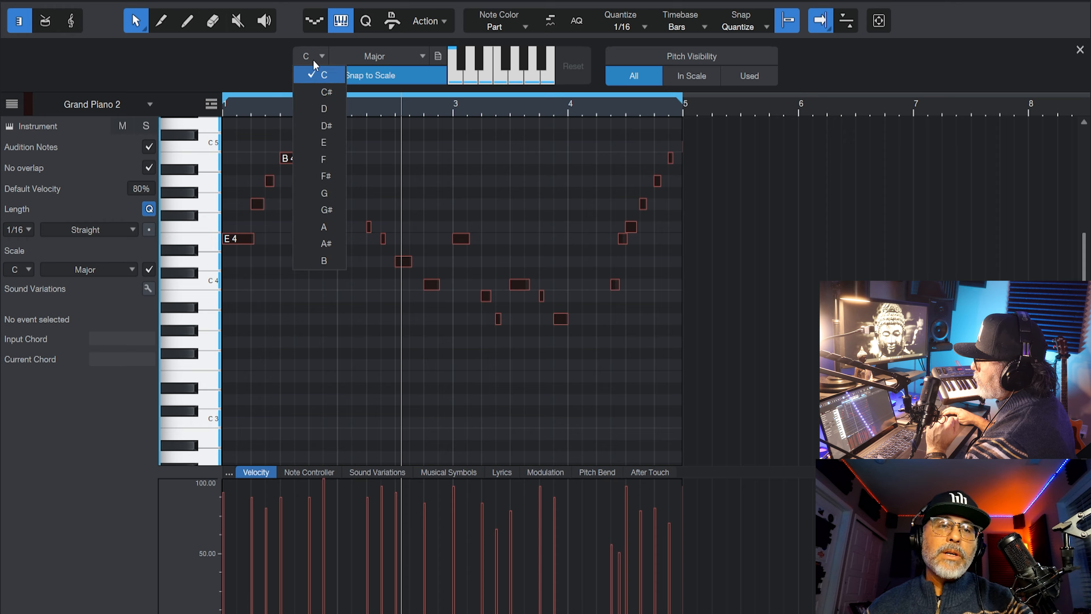
{"action": "left_click", "coordinate": [317, 68]}
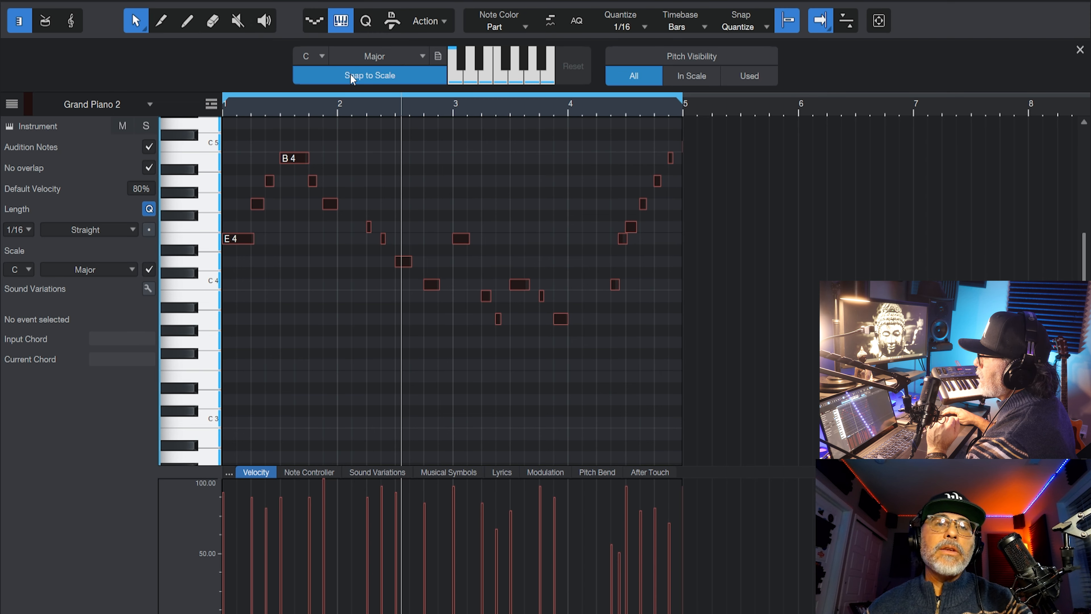